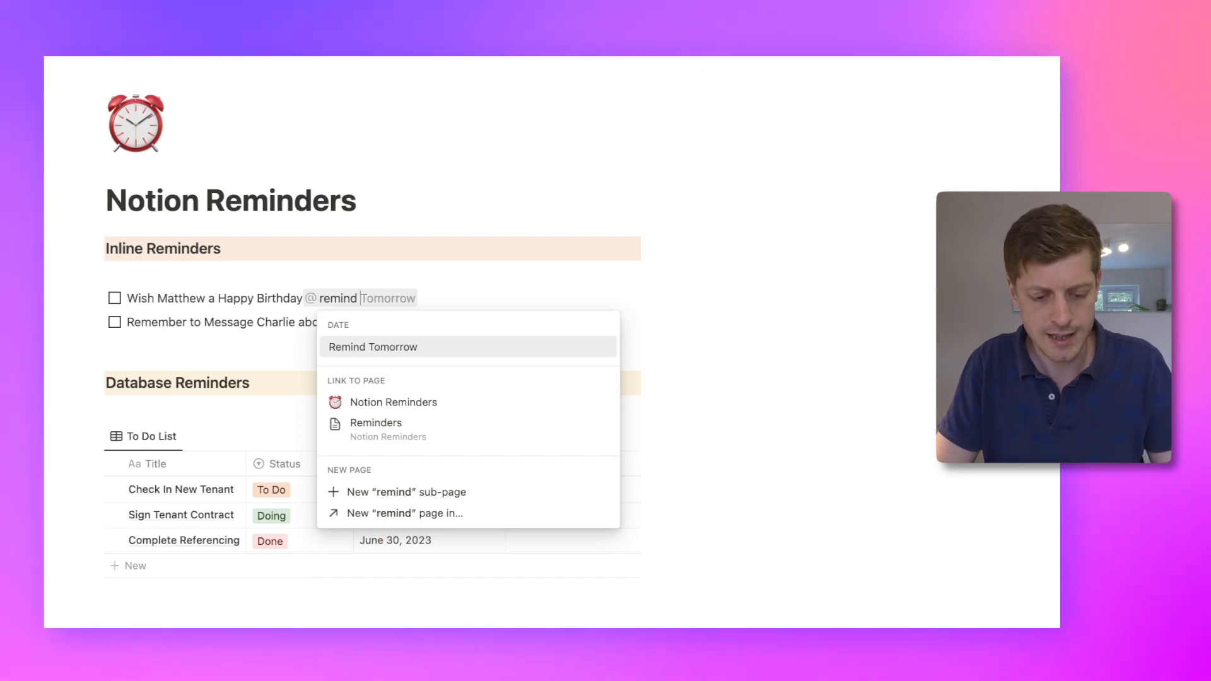
Add inline reminders for Thursday and August 1, 2023 (8.1) to the birthday to-do.
{"action": "type", "text": "thursday"}
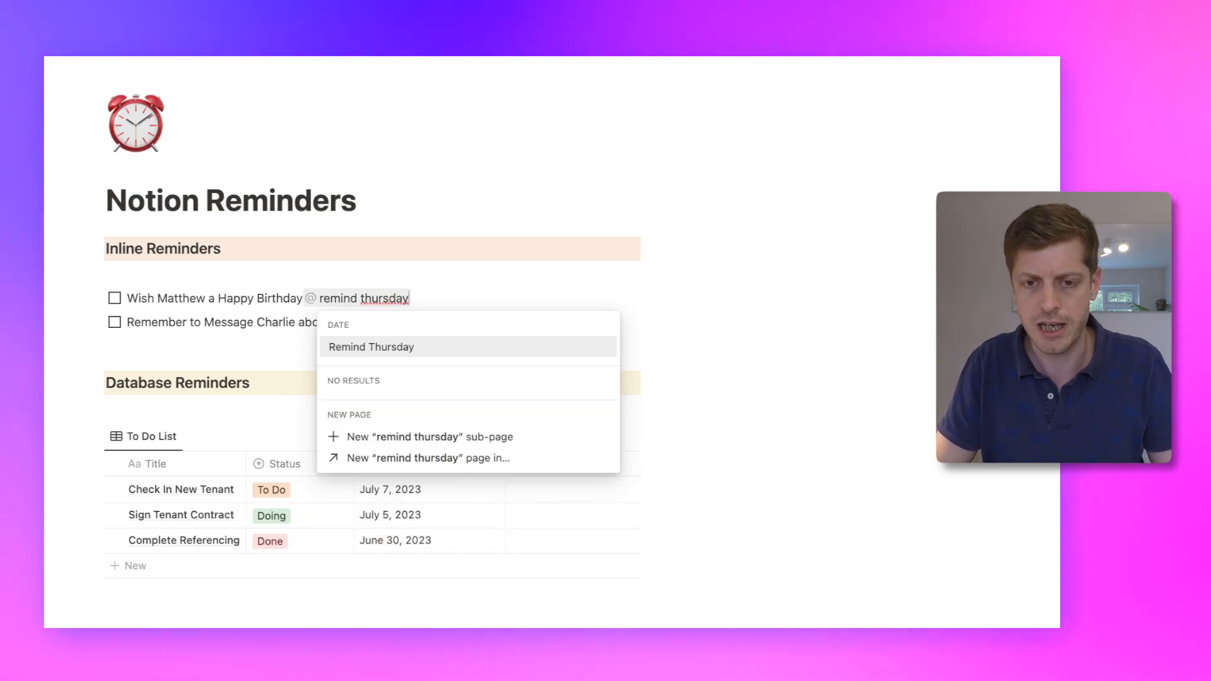
{"action": "key", "text": "Return"}
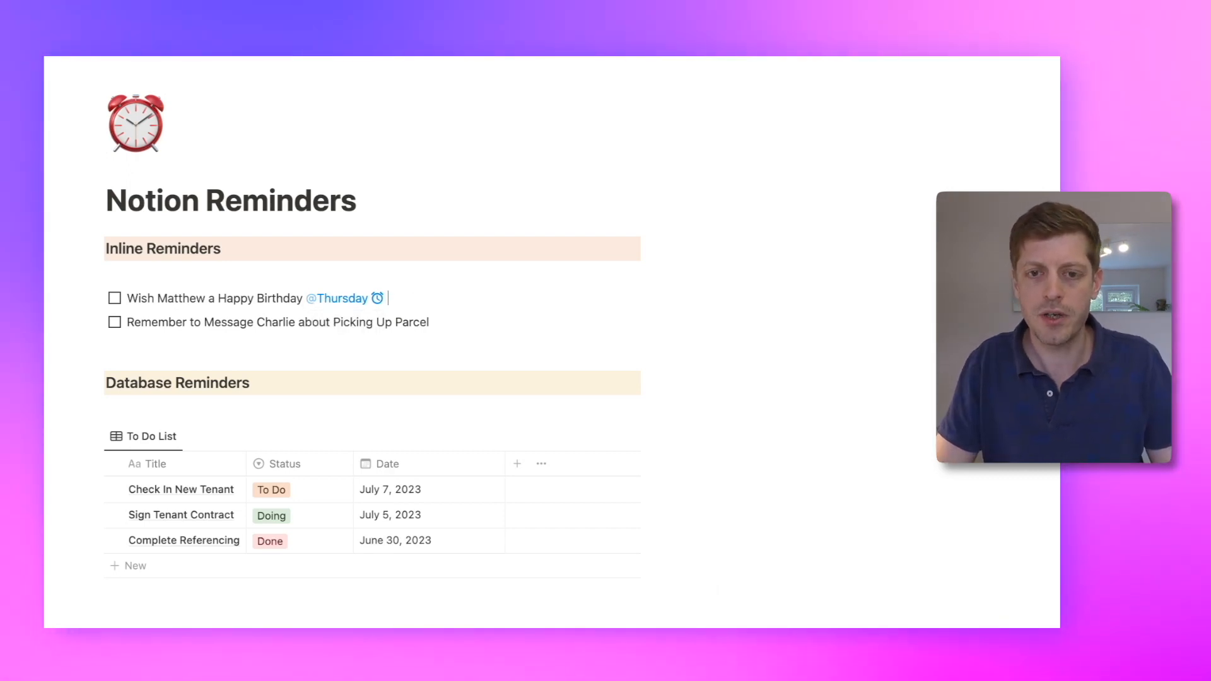
{"action": "type", "text": "@remind 8.1"}
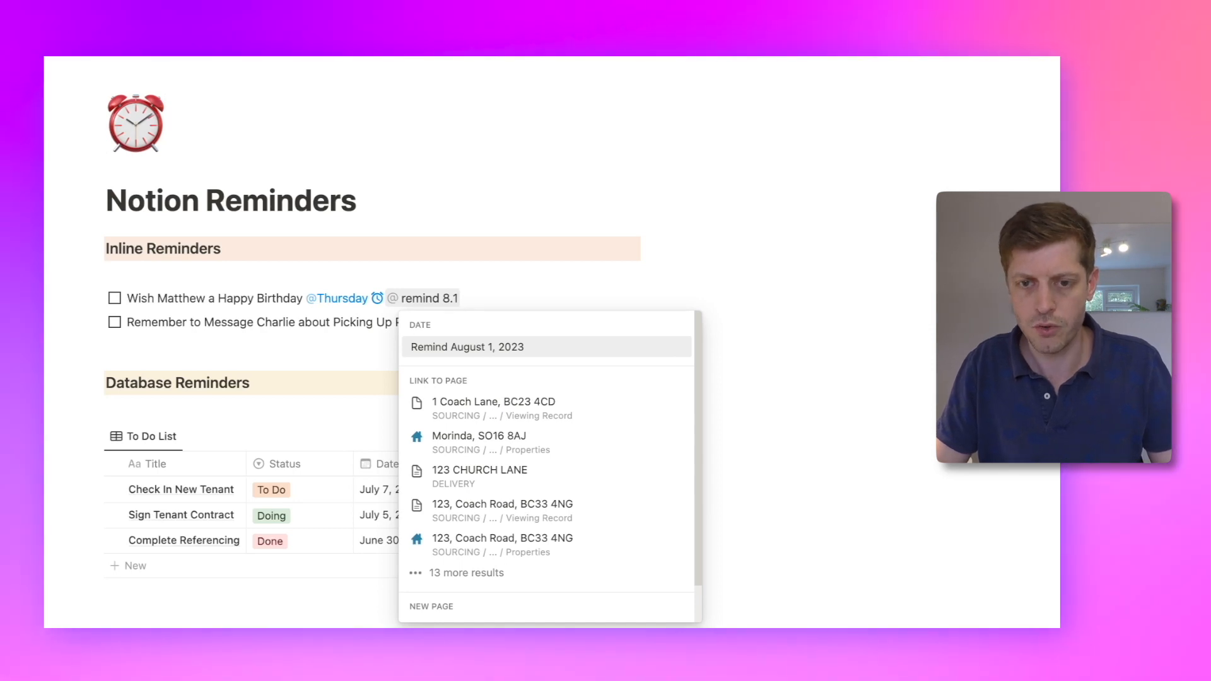
{"action": "key", "text": "Return"}
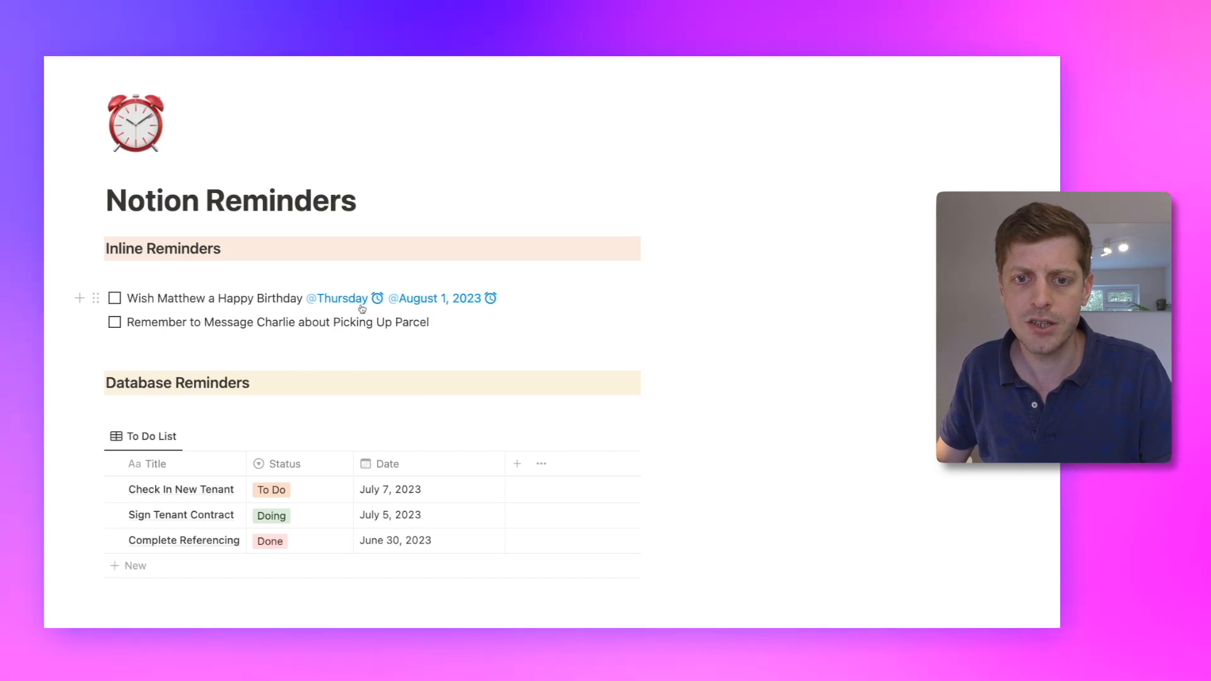
Add an inline reminder for tomorrow at 4:00 PM to the to-do about picking up the parcel.
{"action": "mouse_move", "coordinate": [362, 308]}
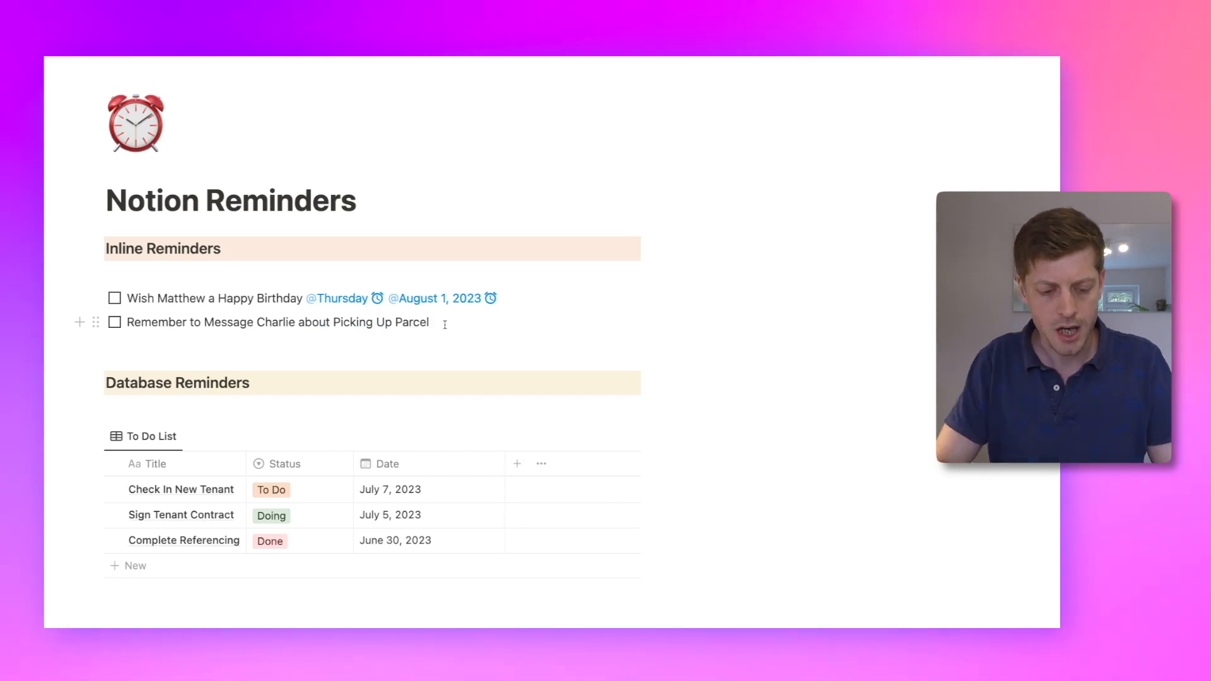
{"action": "type", "text": "@remind"}
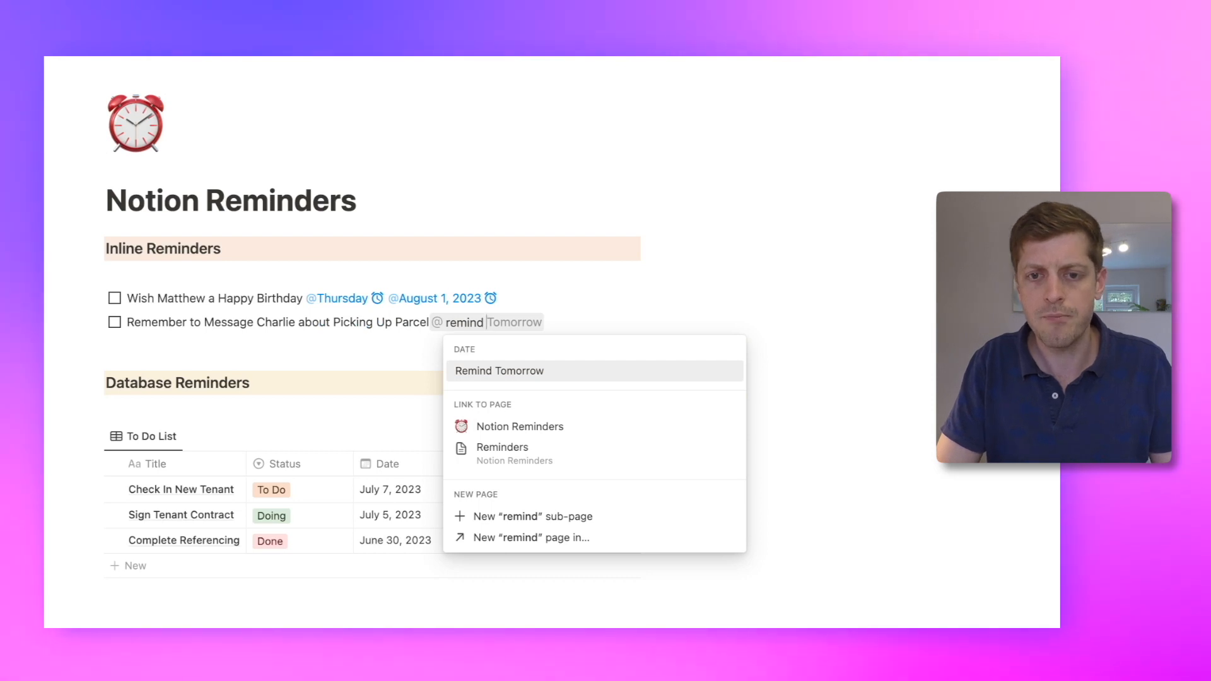
{"action": "type", "text": " tomorrow 4pm"}
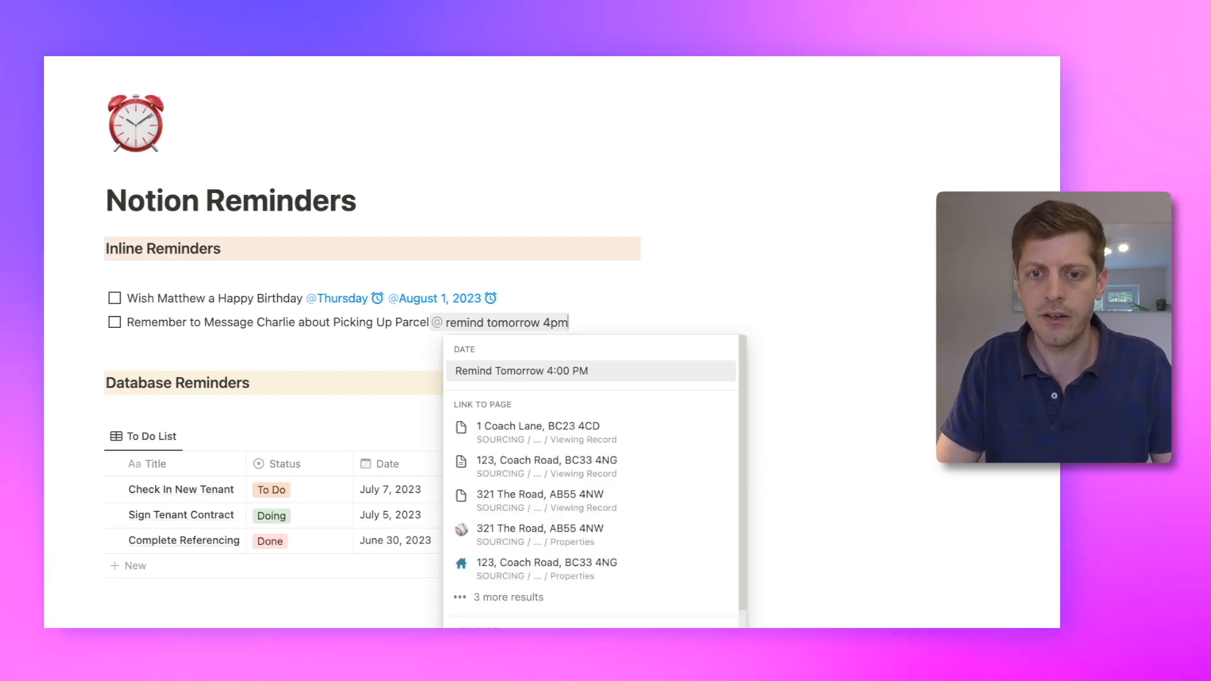
{"action": "key", "text": "Return"}
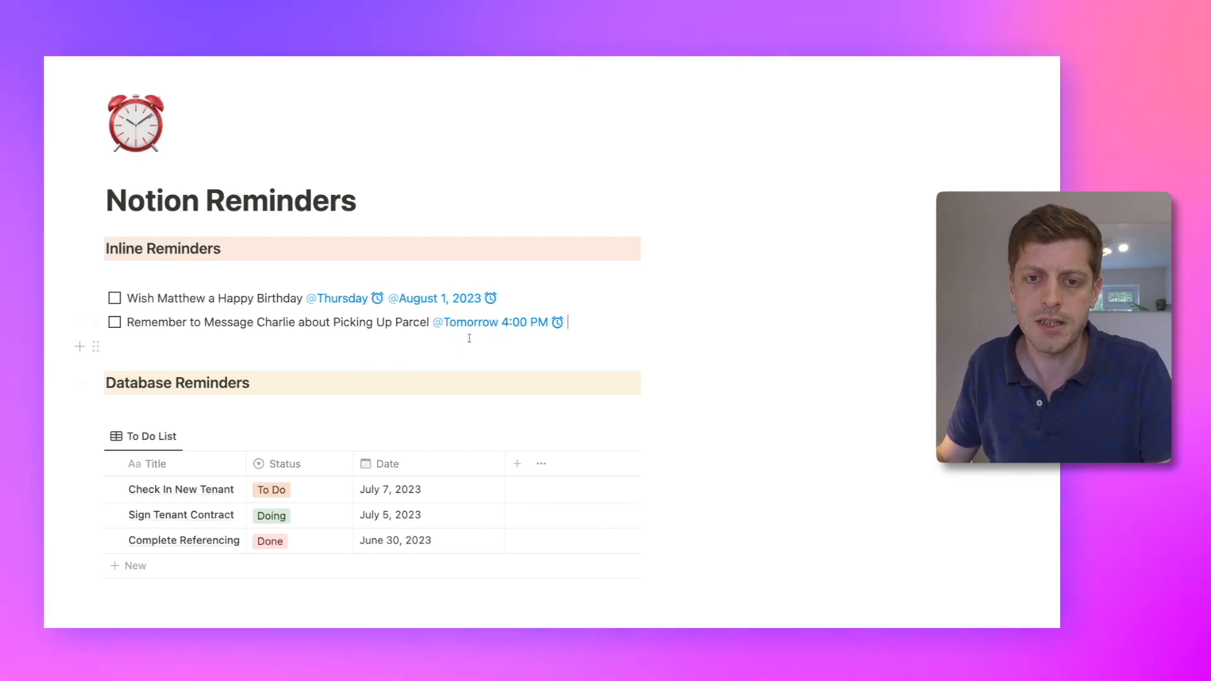
Add a second inline reminder for July 13, 2023 at 2:00 PM to the parcel to-do.
{"action": "mouse_move", "coordinate": [502, 329]}
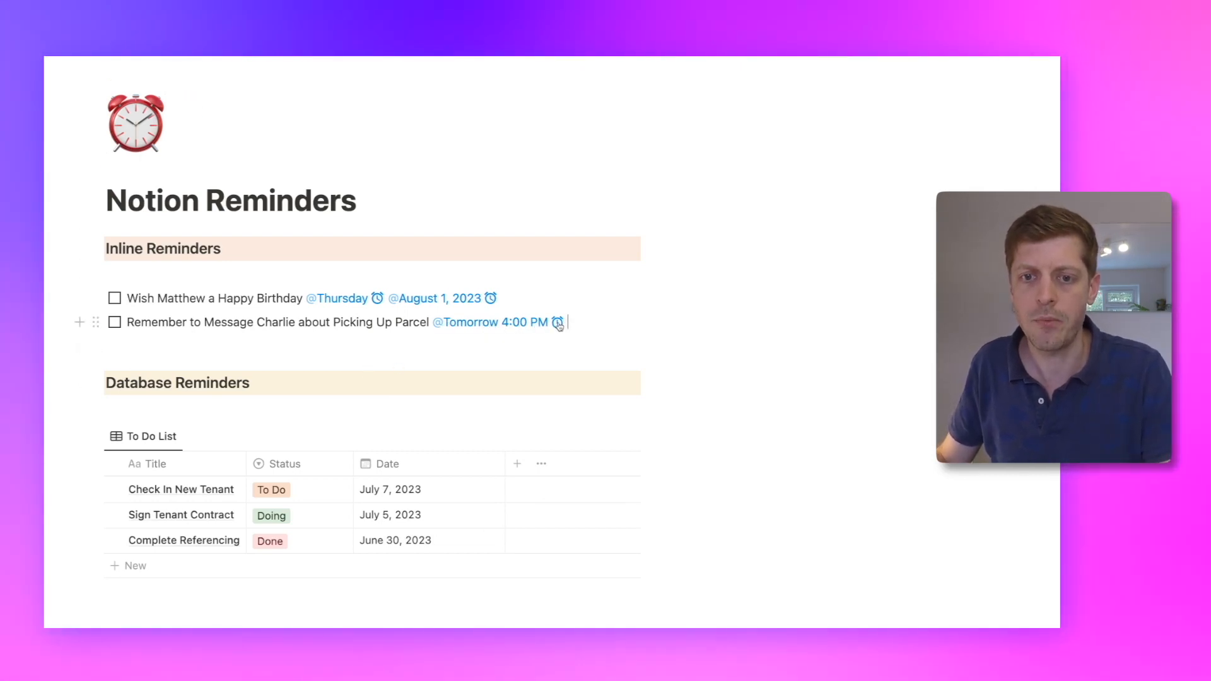
{"action": "type", "text": "@"}
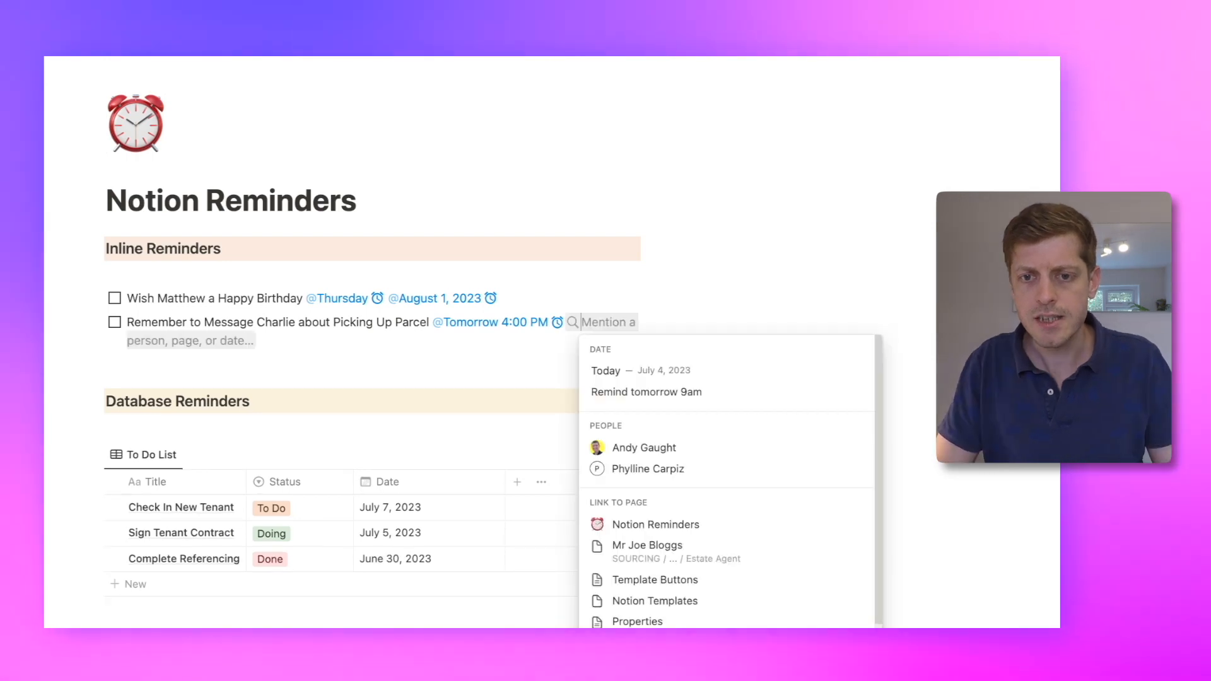
{"action": "type", "text": "remind"}
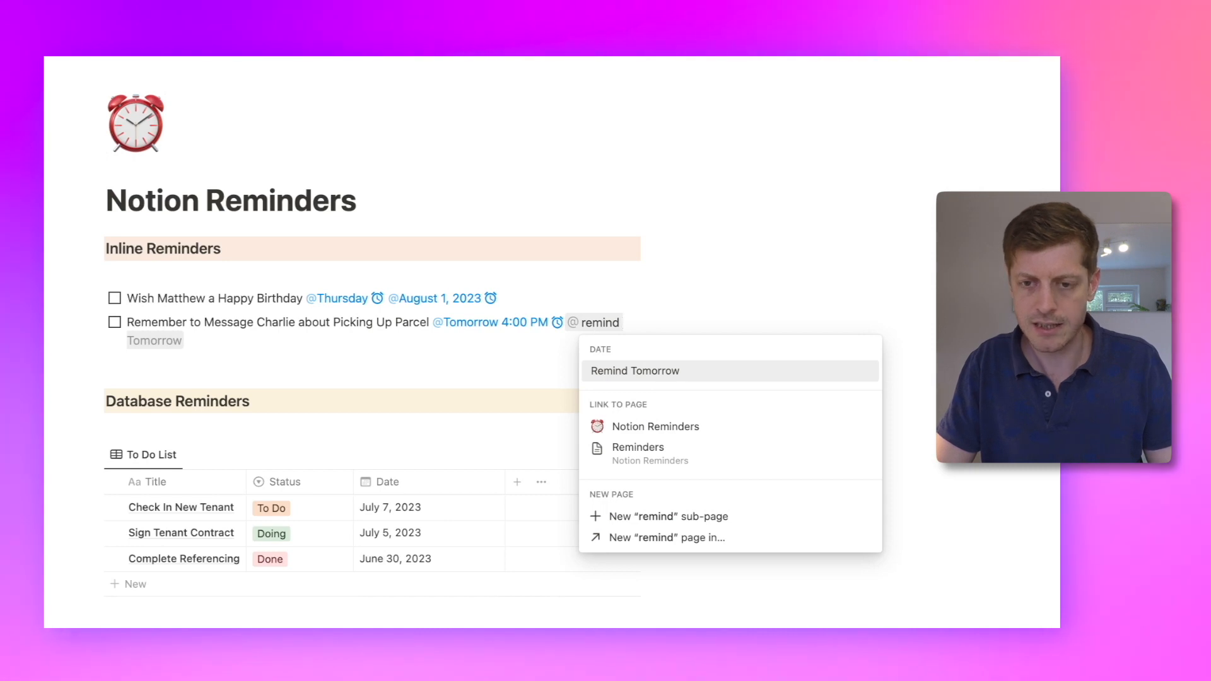
{"action": "type", "text": " 13.7"}
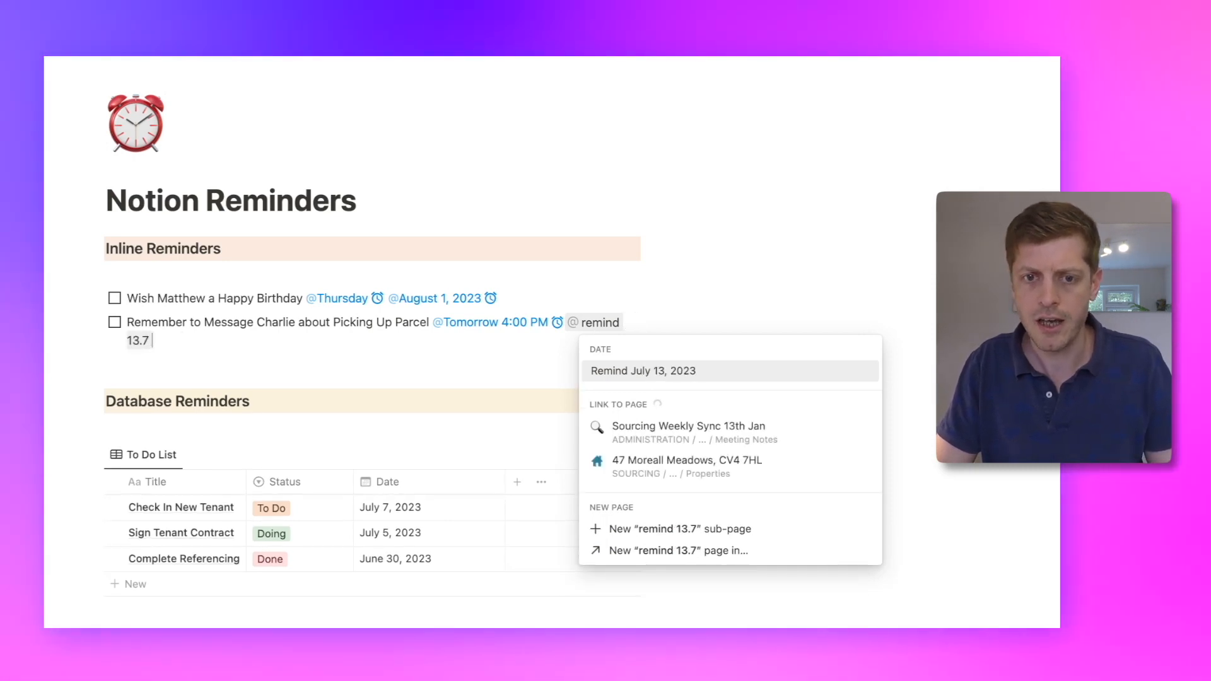
{"action": "type", "text": " 2pm"}
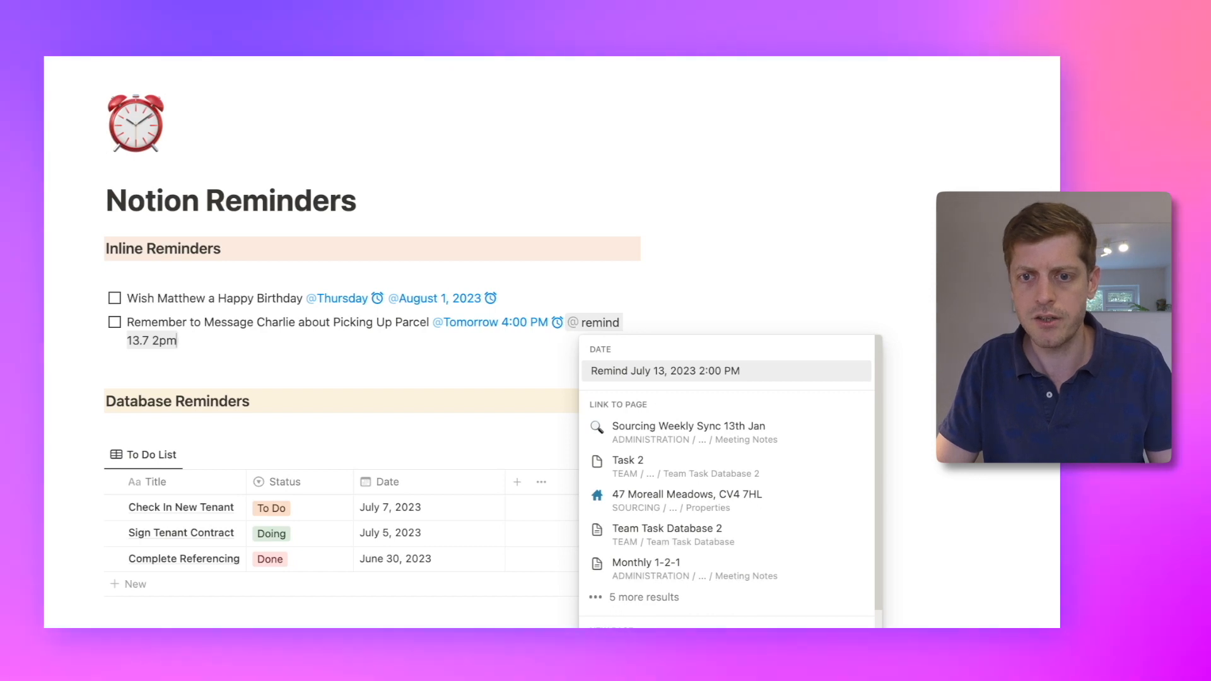
{"action": "key", "text": "Return"}
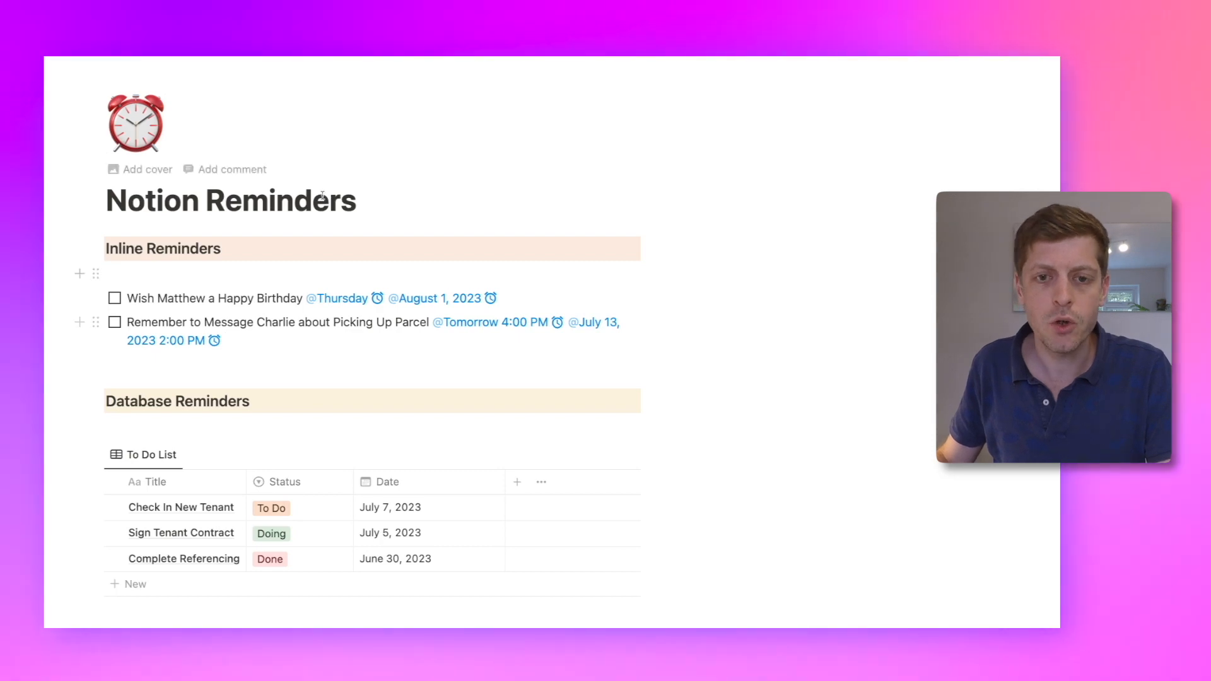
Add an inline reminder for tomorrow at the end of the page title.
{"action": "left_click", "coordinate": [365, 220]}
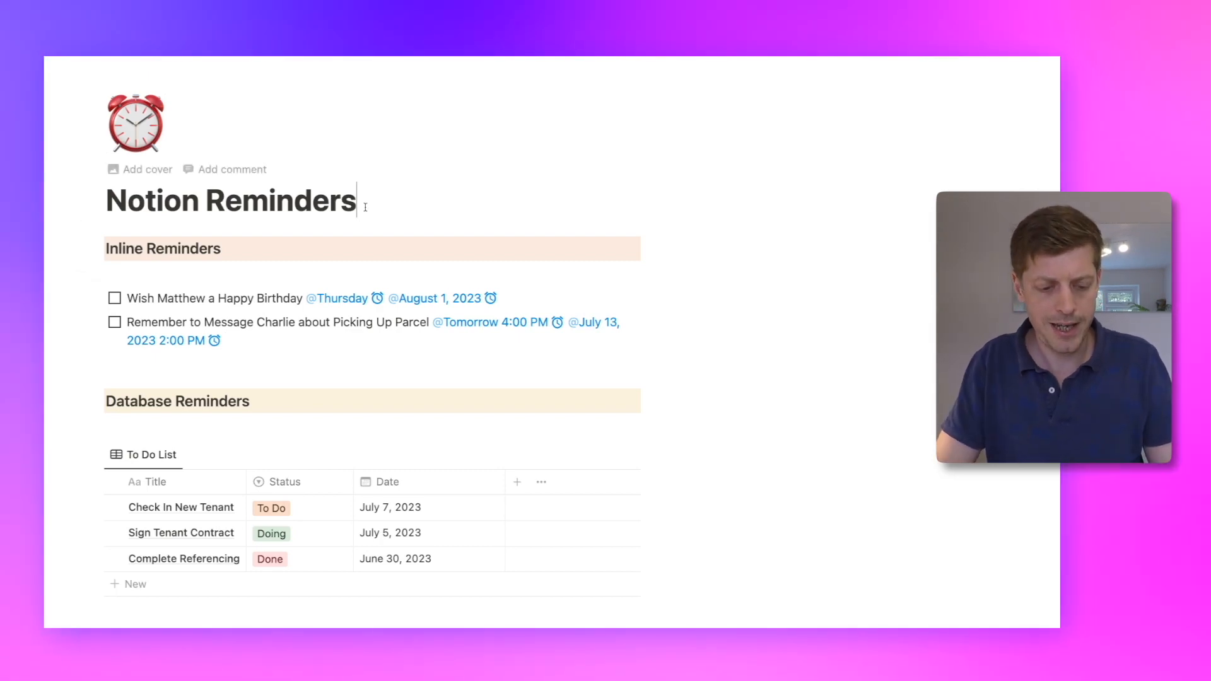
{"action": "type", "text": "@remin"}
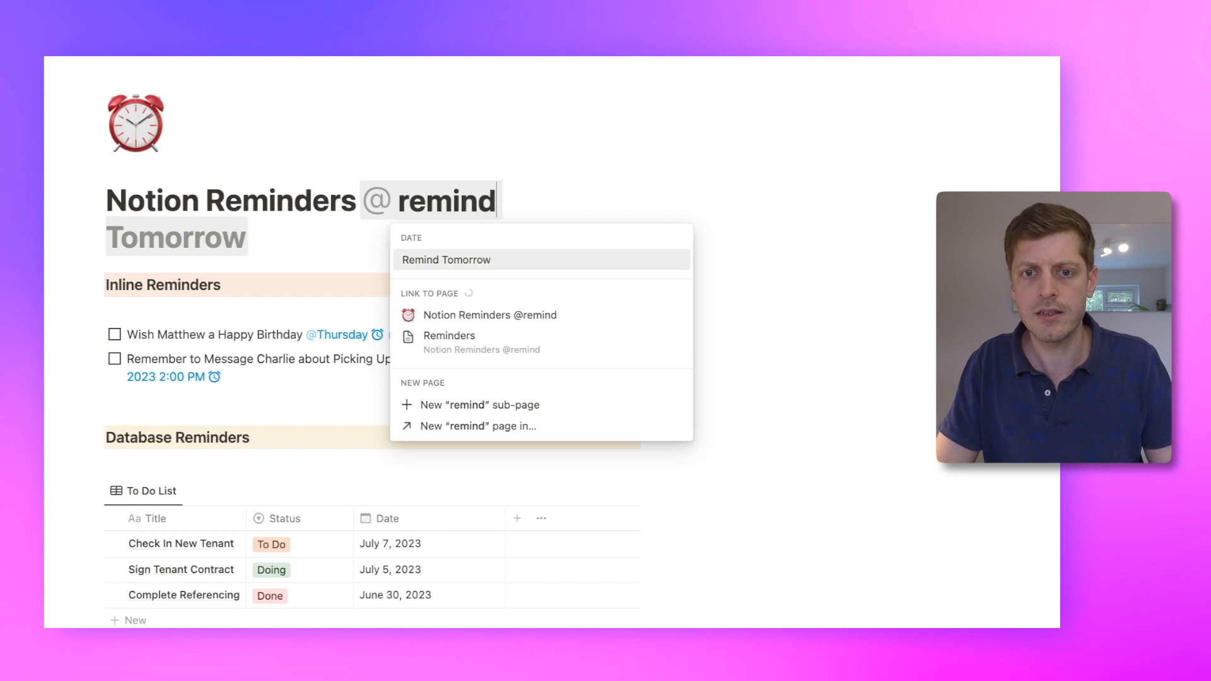
{"action": "type", "text": "d"}
{"action": "key", "text": "Return"}
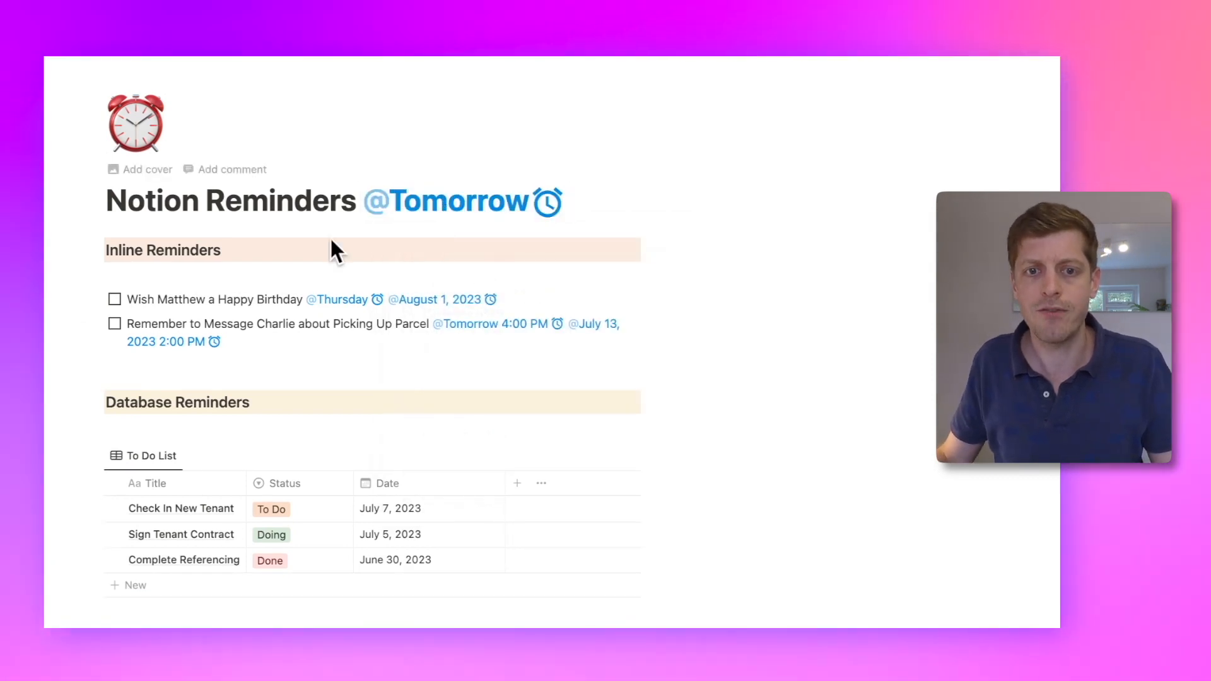
Try entering a reminder for August 4, 2023 (8.4) after the Database Reminders heading and discard it.
{"action": "left_click", "coordinate": [260, 402]}
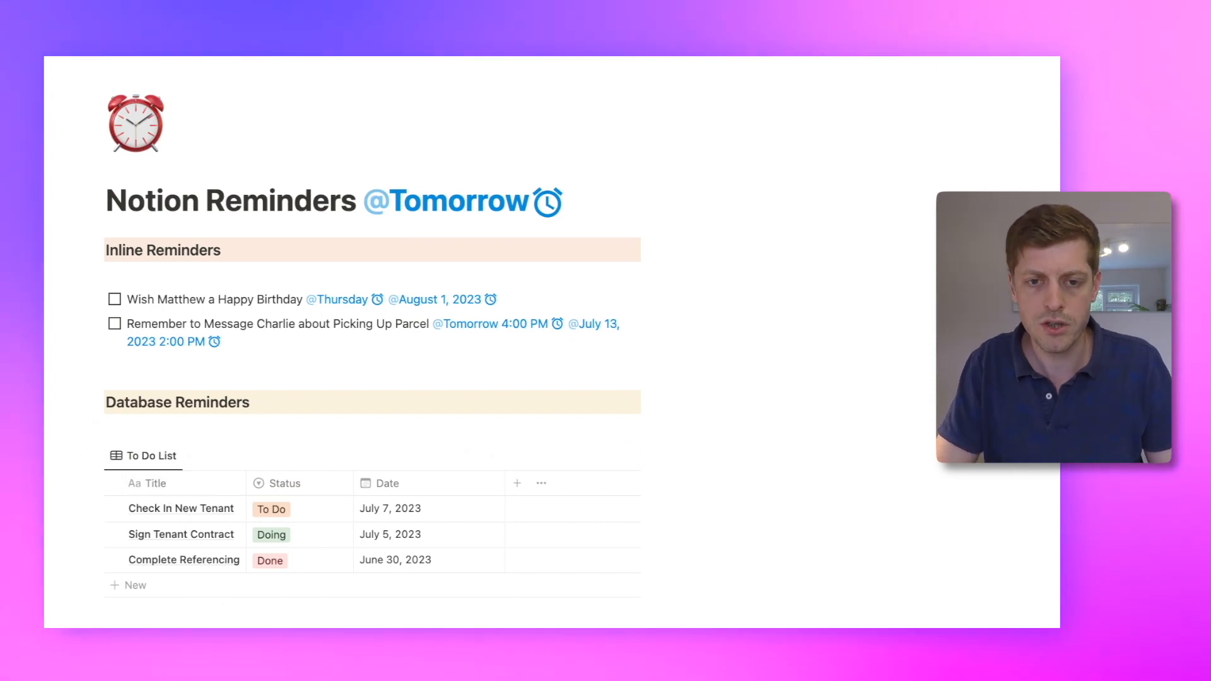
{"action": "type", "text": "@"}
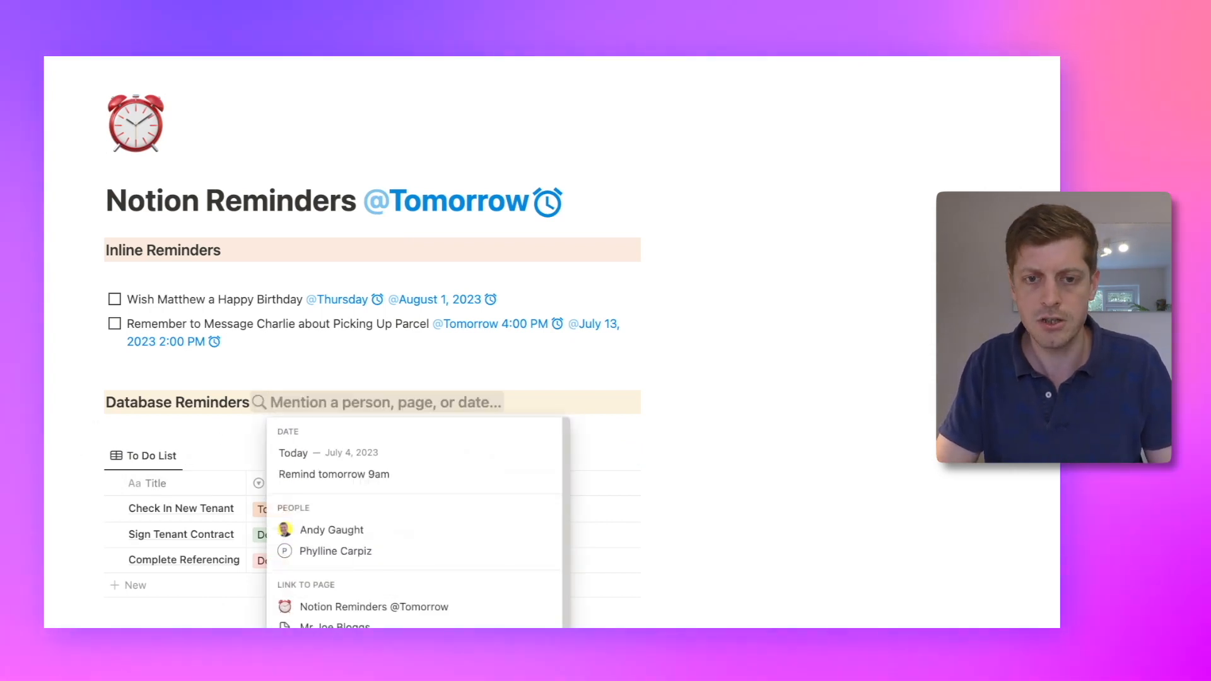
{"action": "type", "text": "remind"}
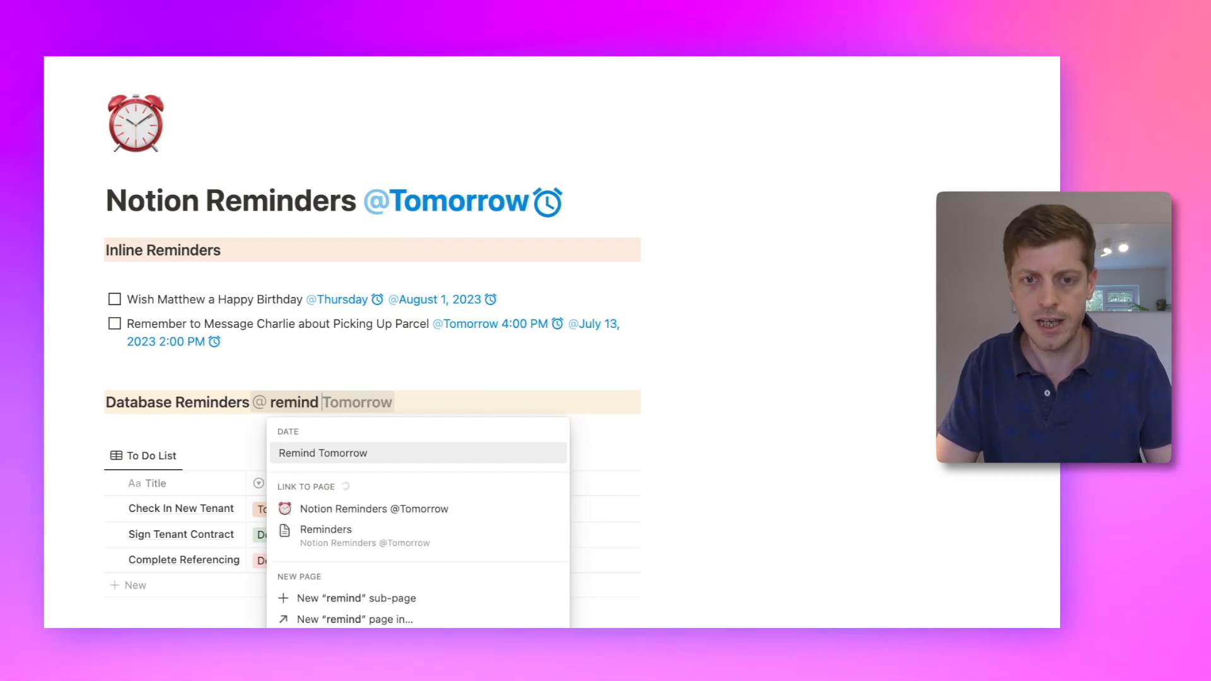
{"action": "type", "text": " 4."}
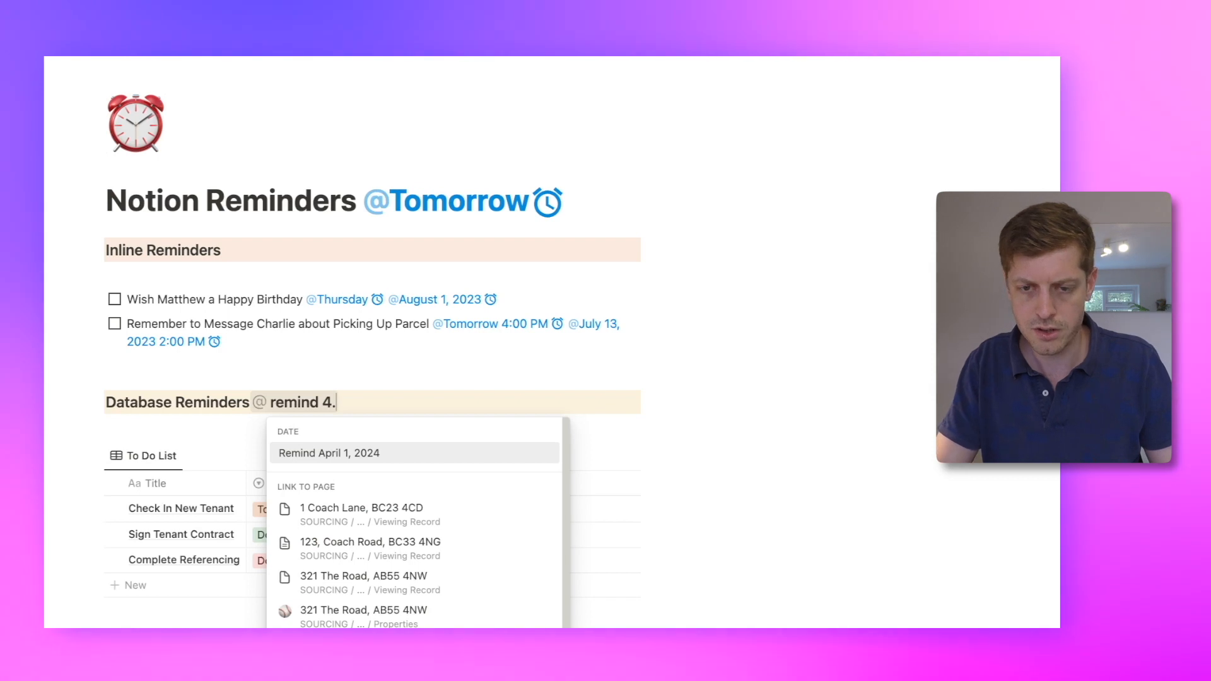
{"action": "type", "text": "."}
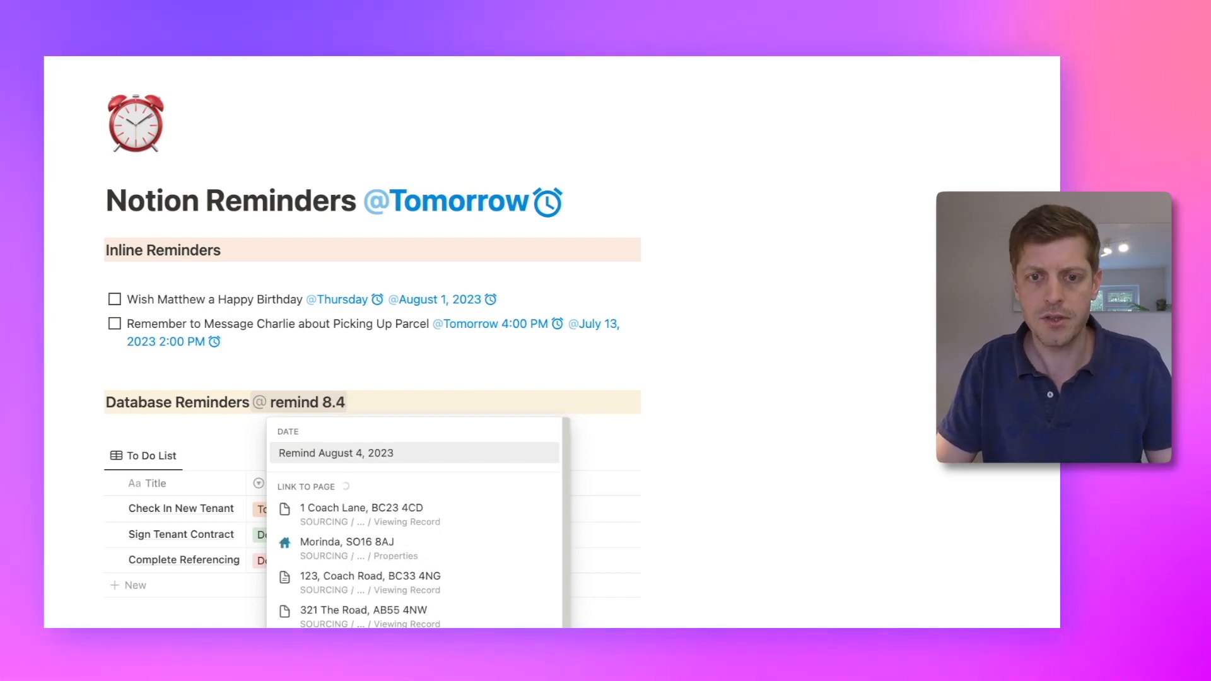
{"action": "key", "text": "BackSpace"}
{"action": "key", "text": "BackSpace"}
{"action": "key", "text": "BackSpace"}
{"action": "key", "text": "BackSpace"}
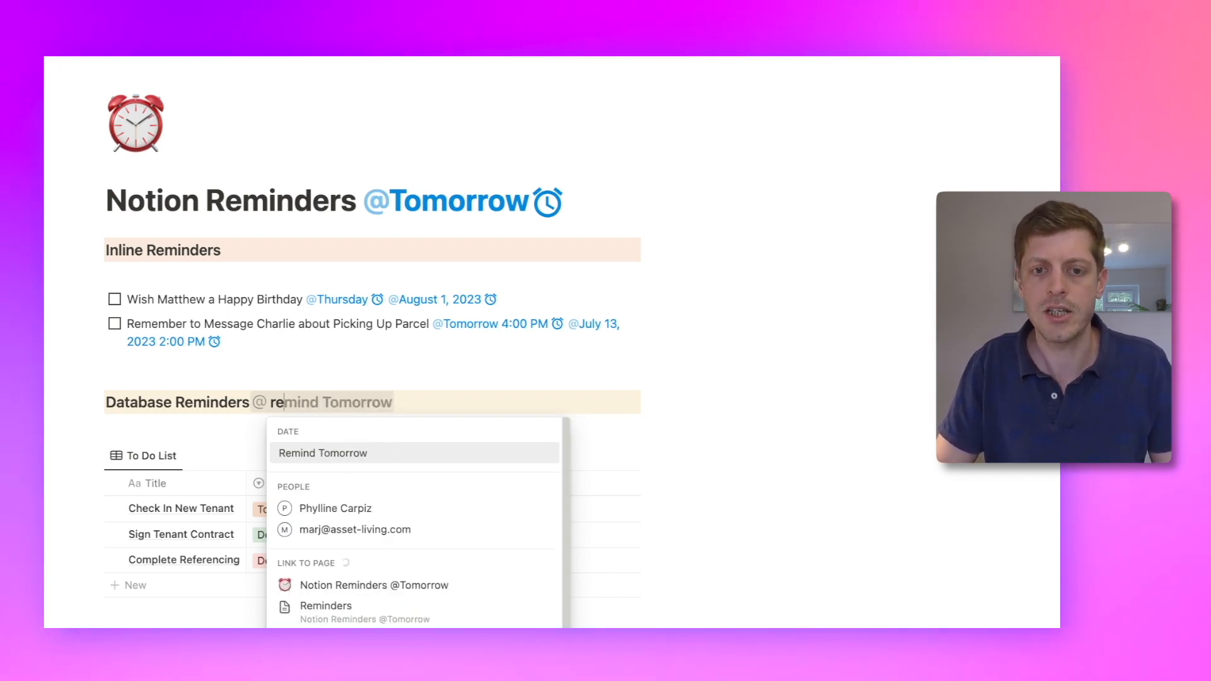
{"action": "key", "text": "BackSpace"}
{"action": "key", "text": "BackSpace"}
{"action": "key", "text": "Escape"}
{"action": "key", "text": "BackSpace"}
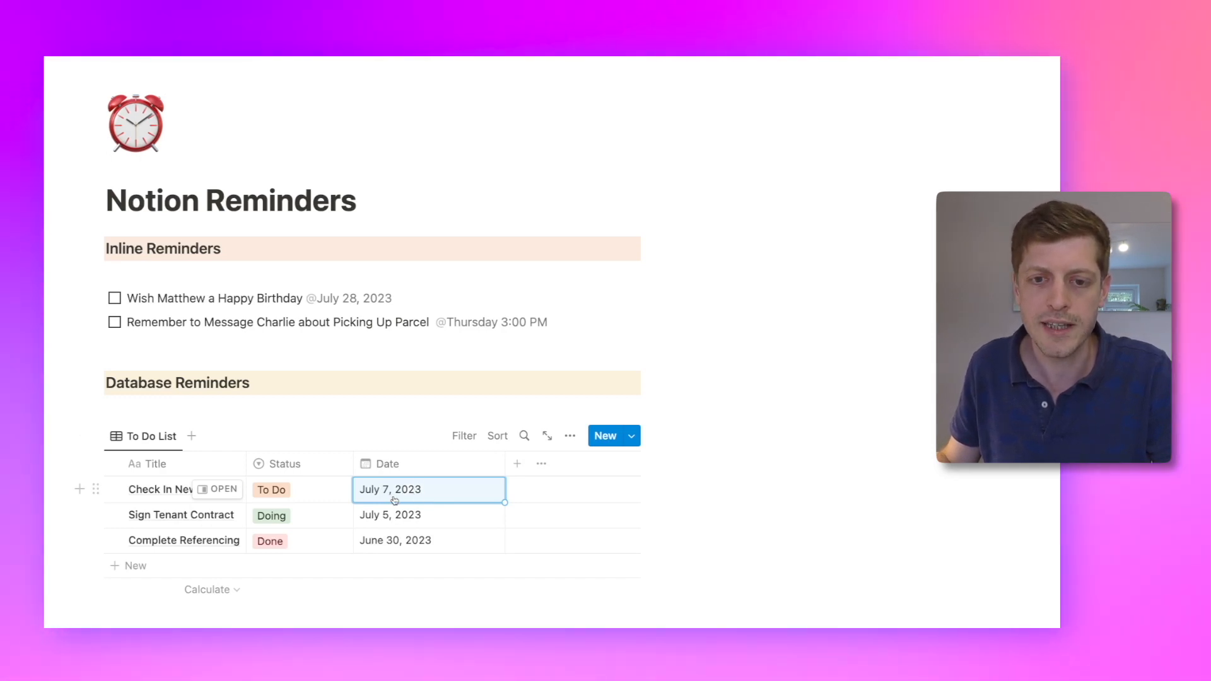
Set a reminder for 1 day before on the date of the Check In New Tenant entry.
{"action": "left_click", "coordinate": [393, 494]}
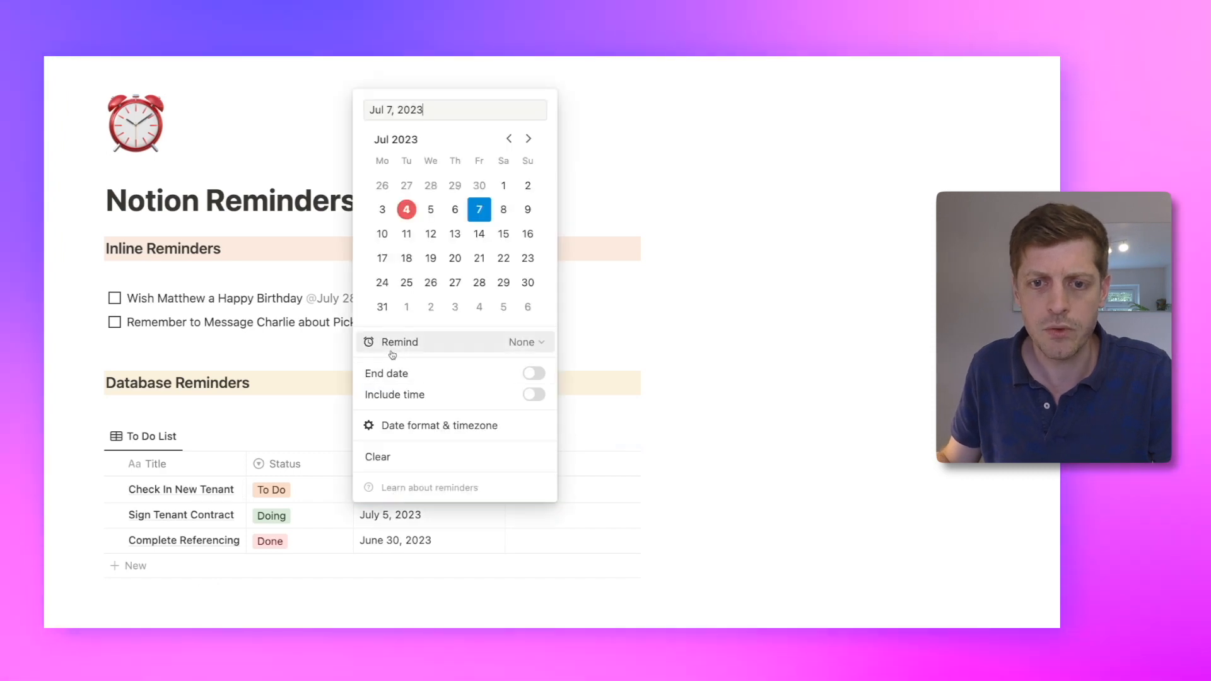
{"action": "left_click", "coordinate": [529, 344]}
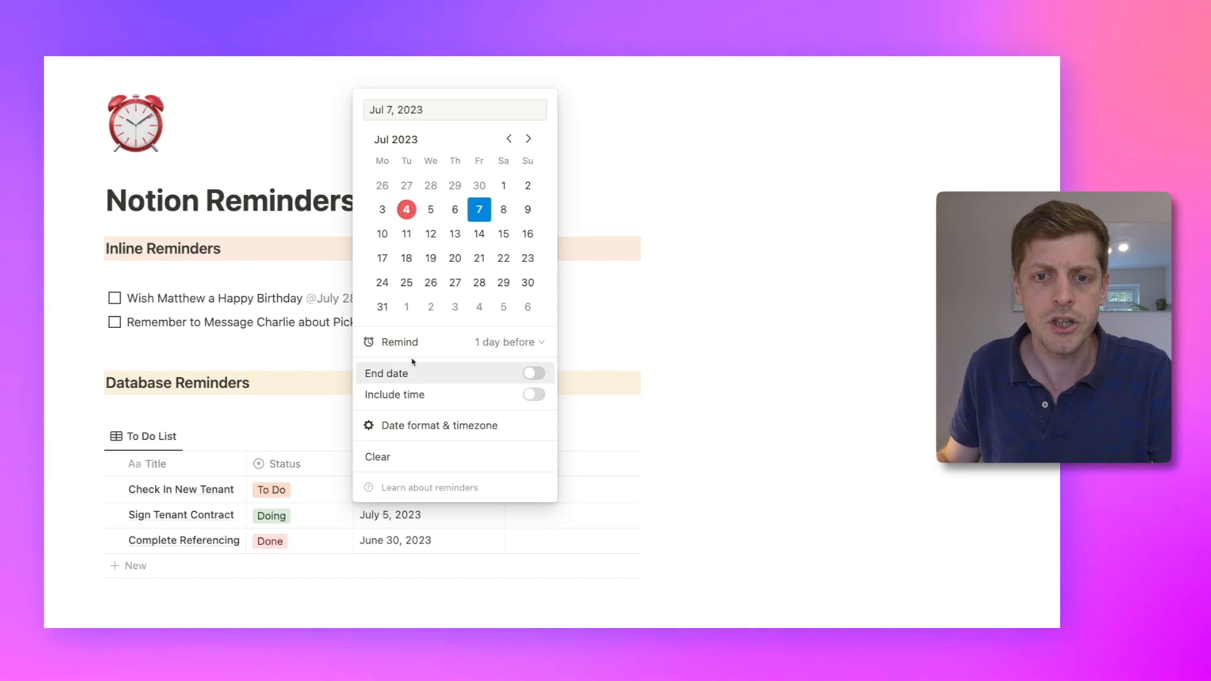
{"action": "left_click", "coordinate": [710, 357]}
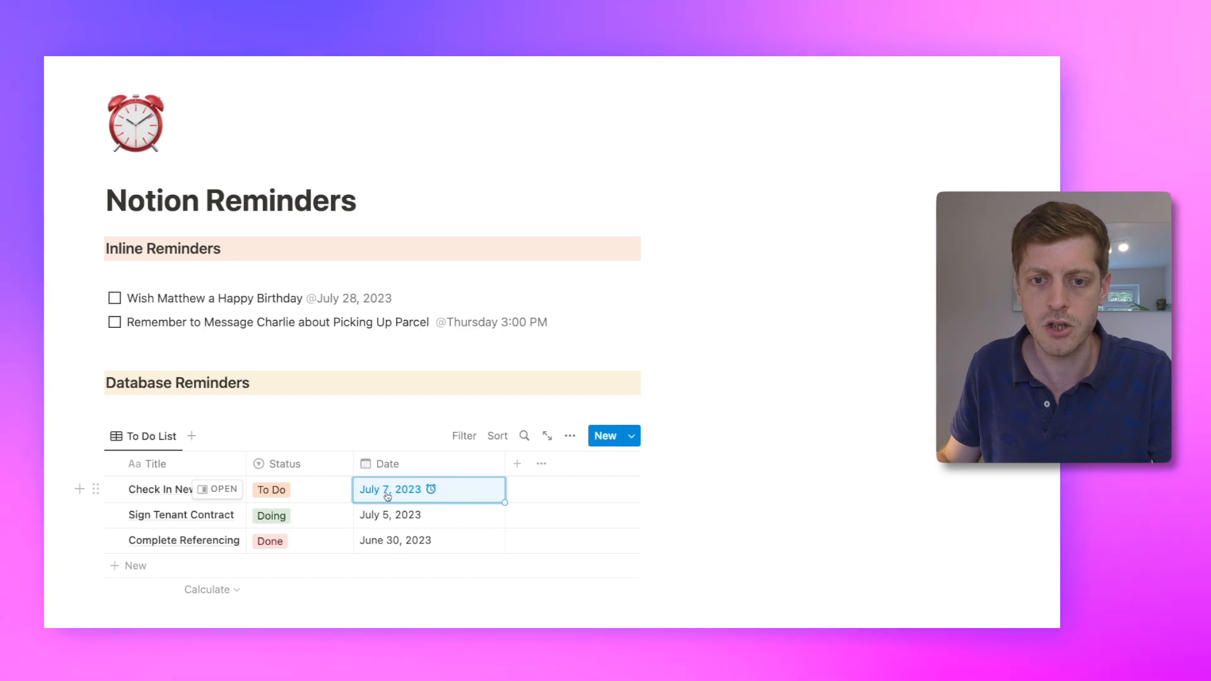
Set the Check In New Tenant entry's date reminder to On day of event (9:00 AM).
{"action": "left_click", "coordinate": [407, 492]}
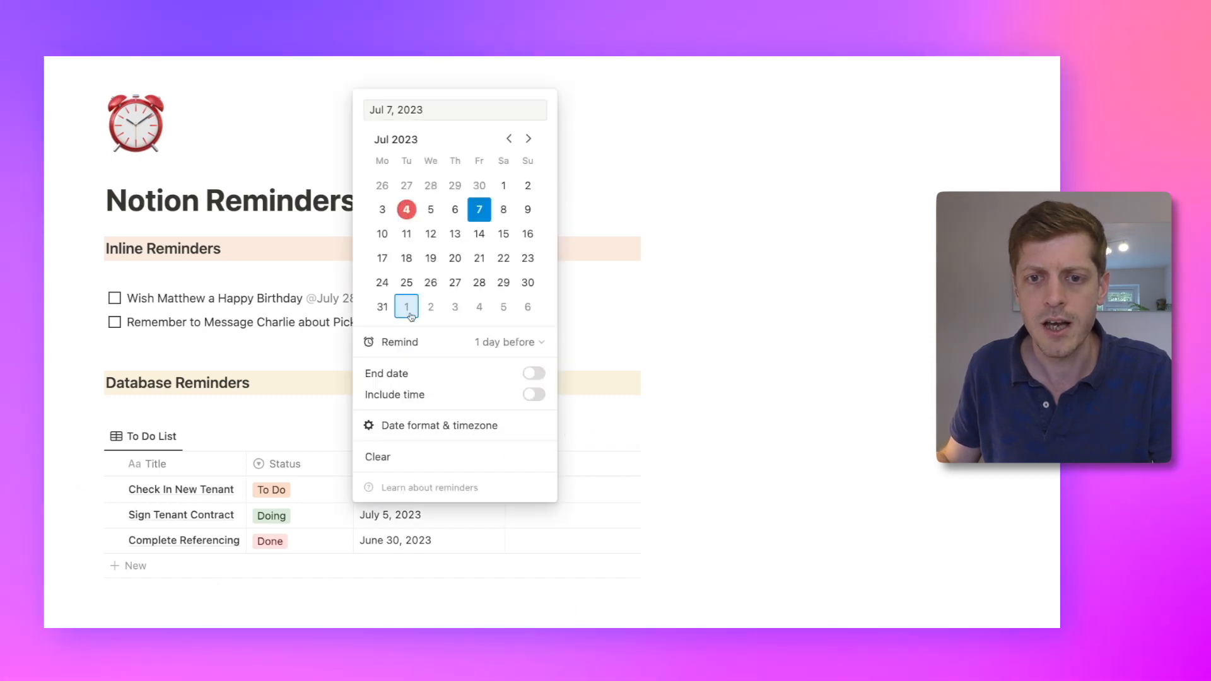
{"action": "left_click", "coordinate": [502, 341]}
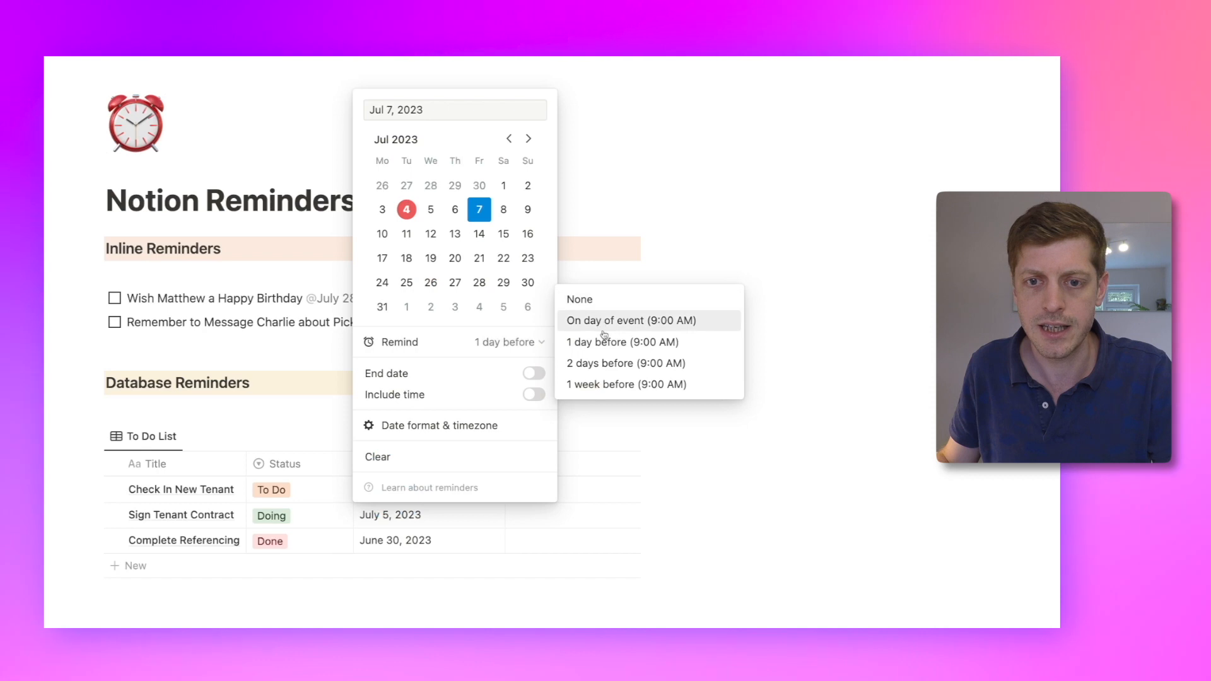
{"action": "left_click", "coordinate": [607, 323]}
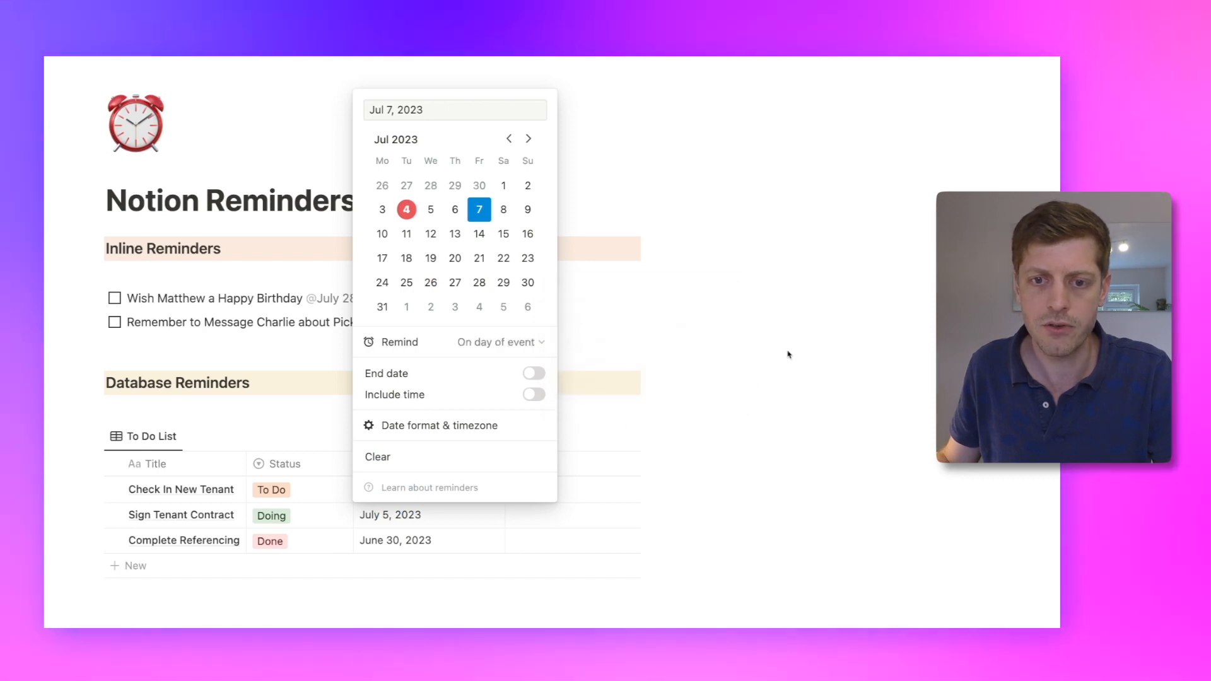
{"action": "key", "text": "Escape"}
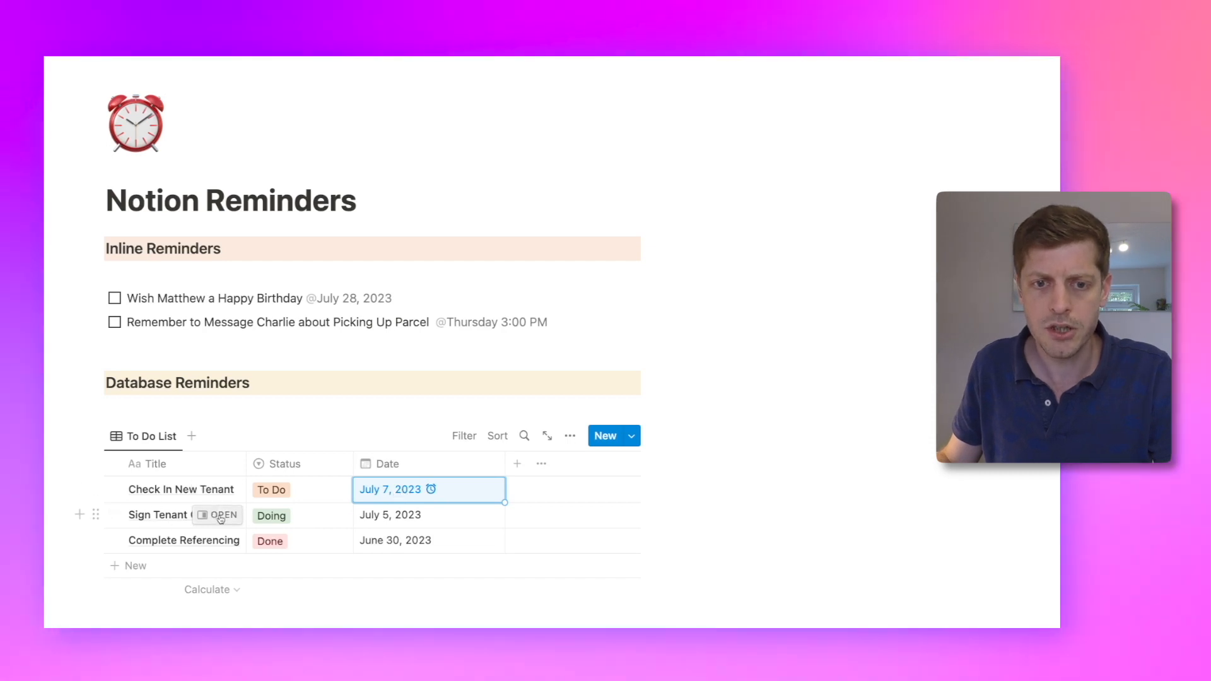
Set the Sign Tenant Contract date's reminder to the day of the event and include a time of 2:00 PM.
{"action": "left_click", "coordinate": [392, 514]}
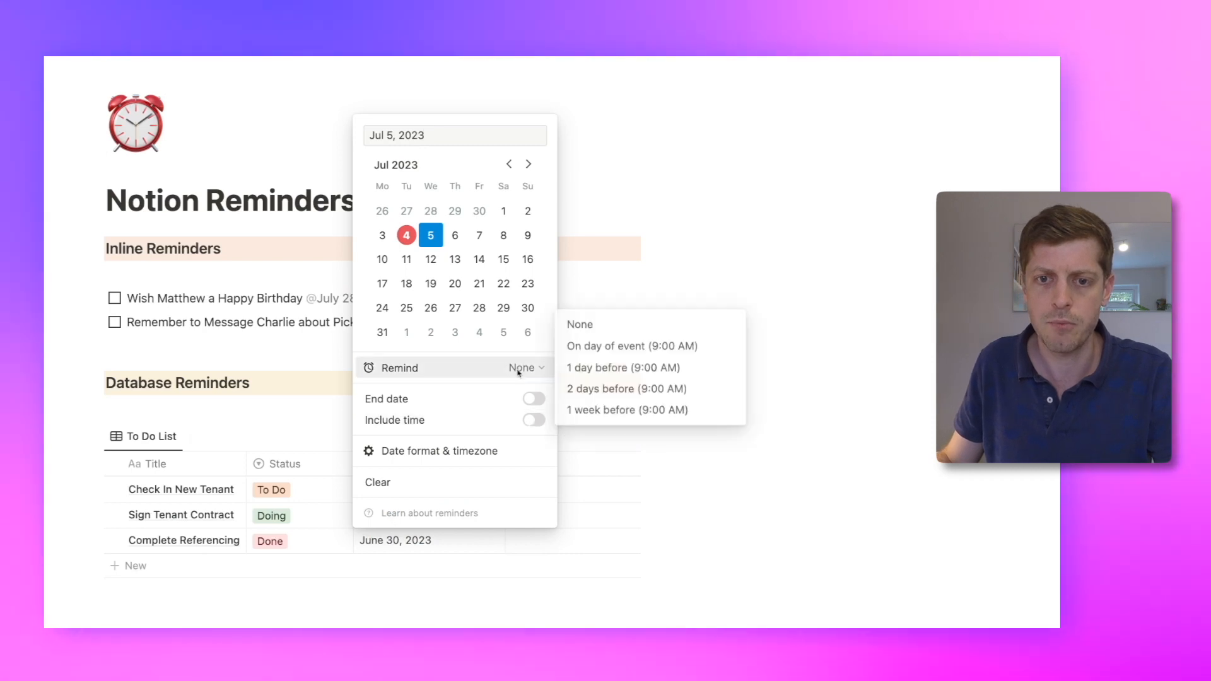
{"action": "left_click", "coordinate": [603, 347]}
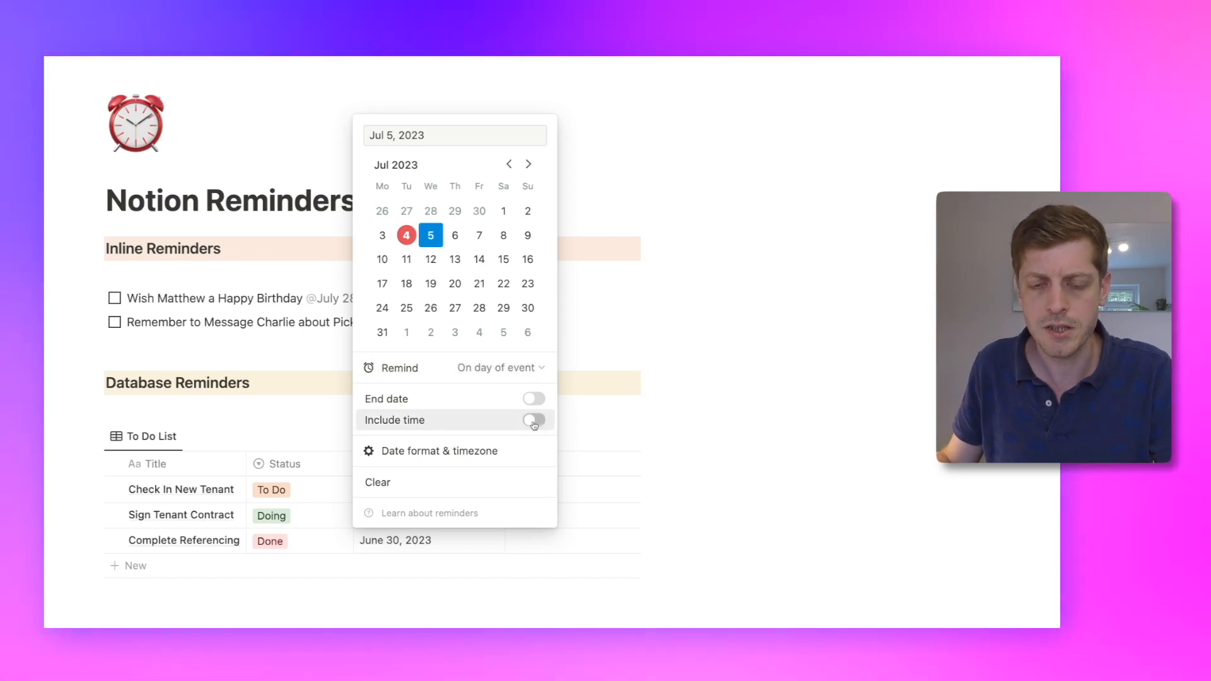
{"action": "left_click", "coordinate": [533, 420]}
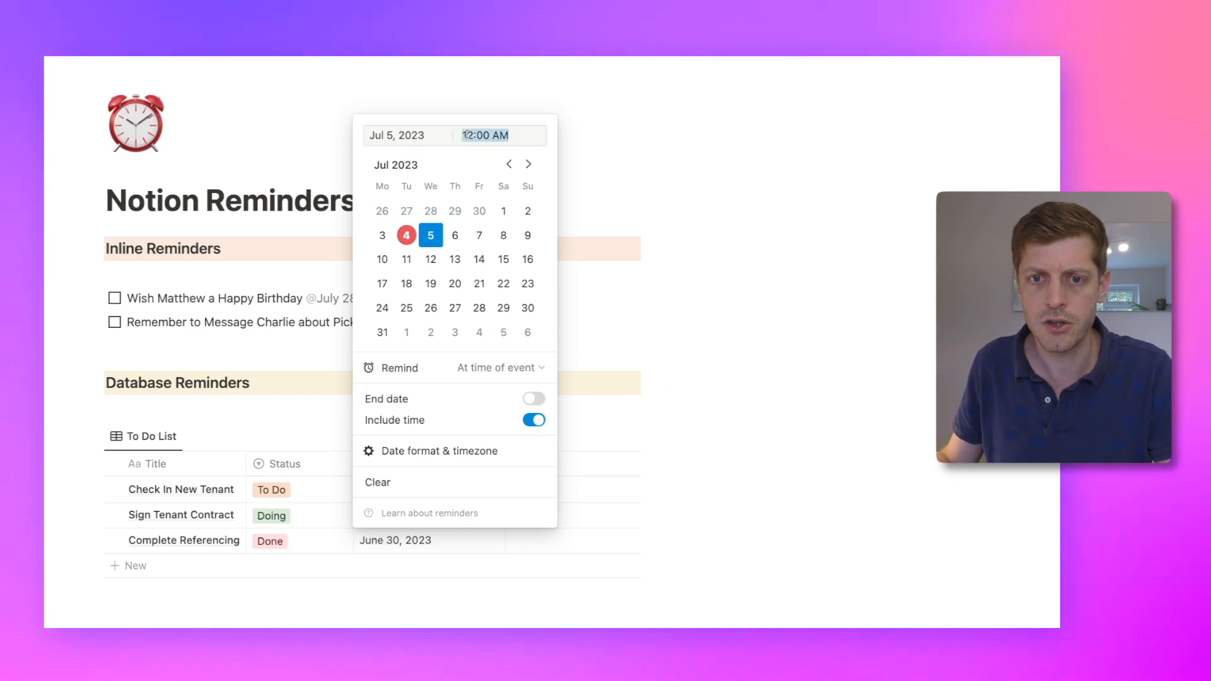
{"action": "type", "text": "2pm"}
{"action": "key", "text": "Return"}
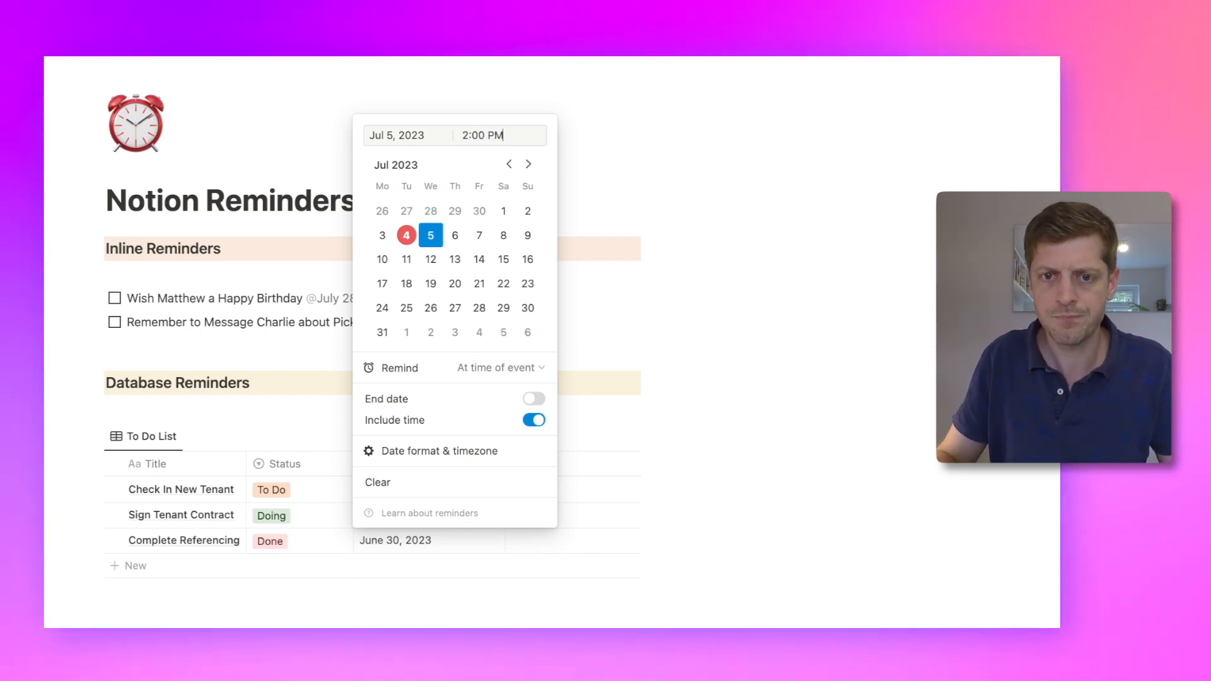
Close the date picker and insert an inline reminder for today at 3:39 PM on the empty line below the To Do List database.
{"action": "key", "text": "Escape"}
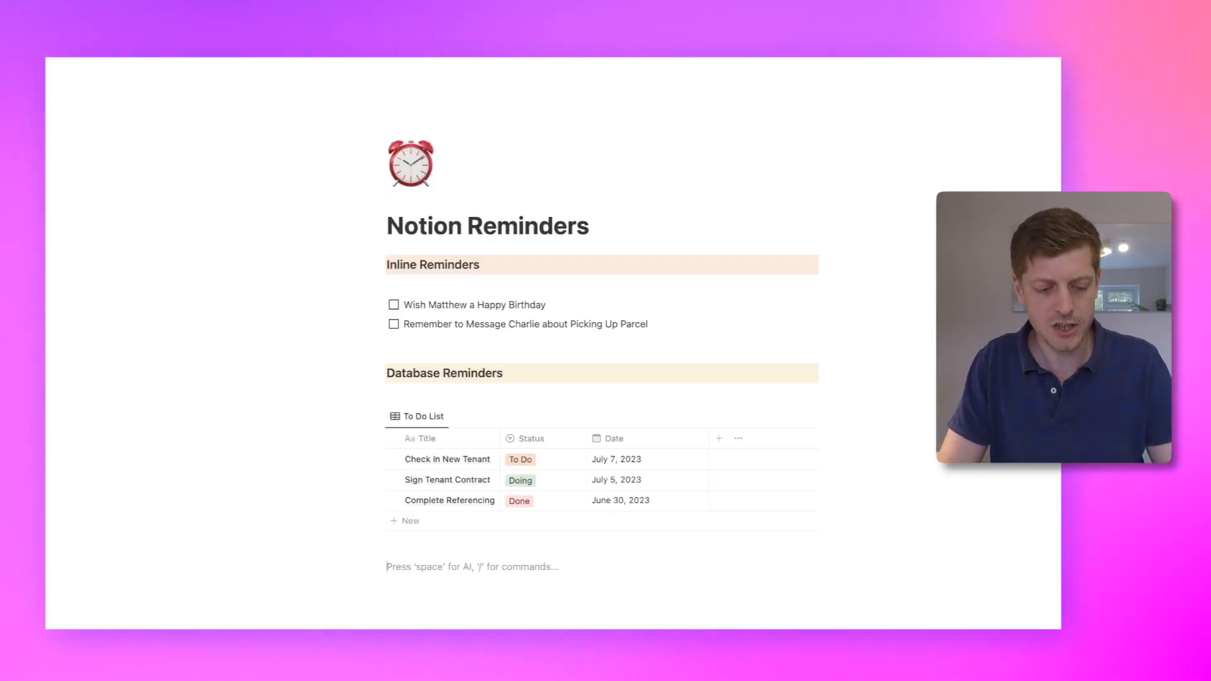
{"action": "type", "text": "@remind"}
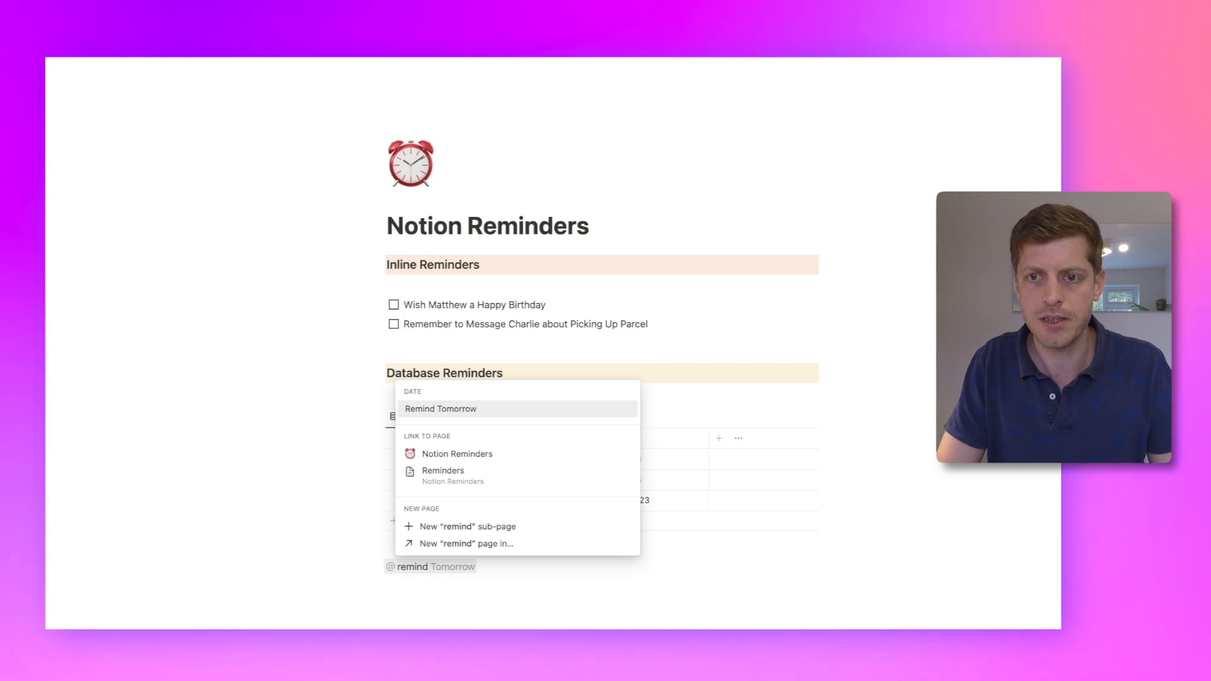
{"action": "type", "text": " today"}
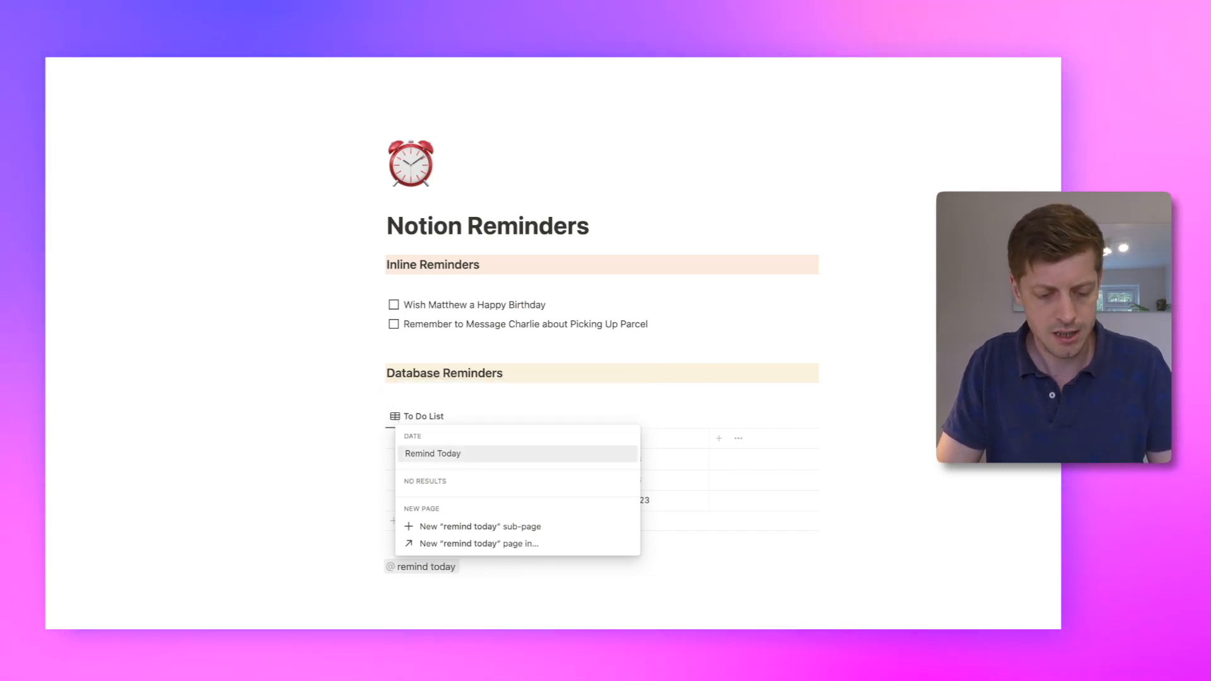
{"action": "type", "text": " 1539"}
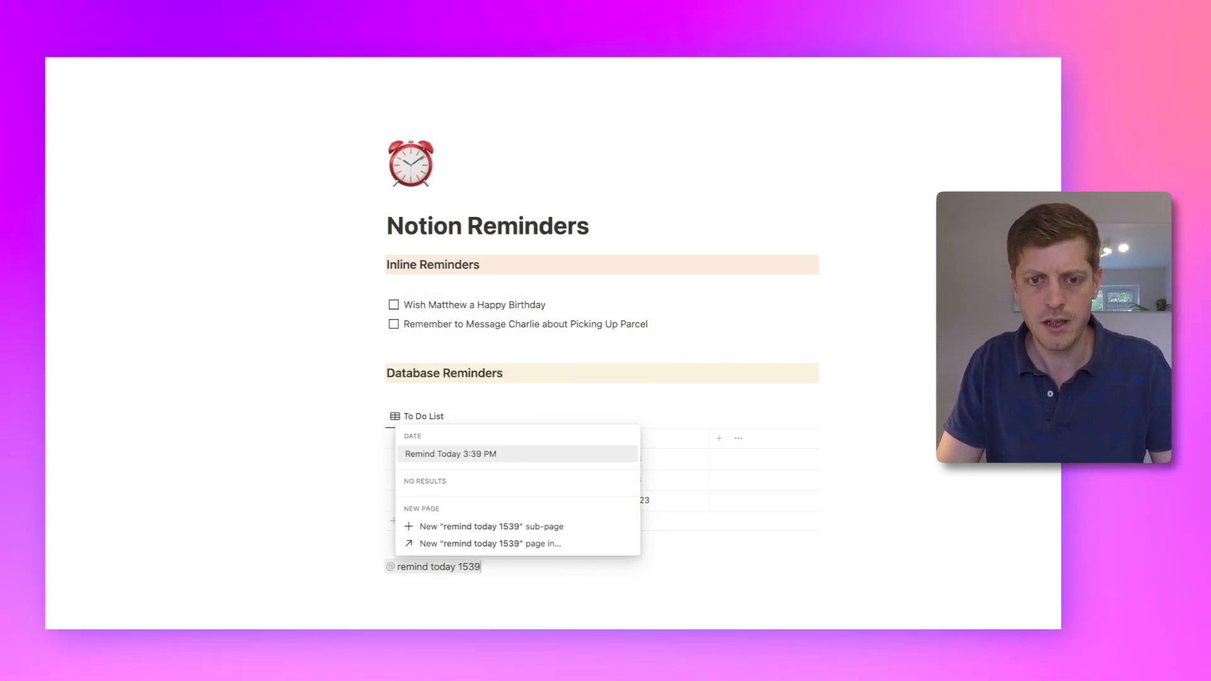
{"action": "key", "text": "Return"}
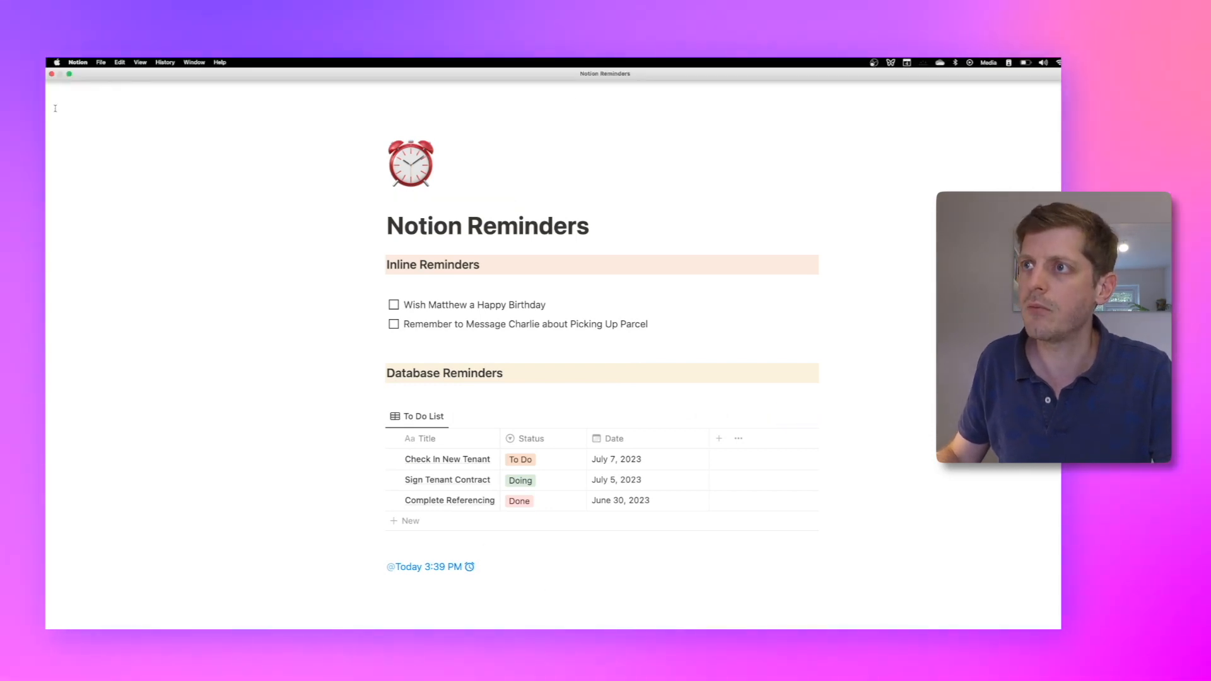
Show the sidebar and check the Updates inbox for the Notion Reminders notification, then close the inbox.
{"action": "left_click", "coordinate": [60, 68]}
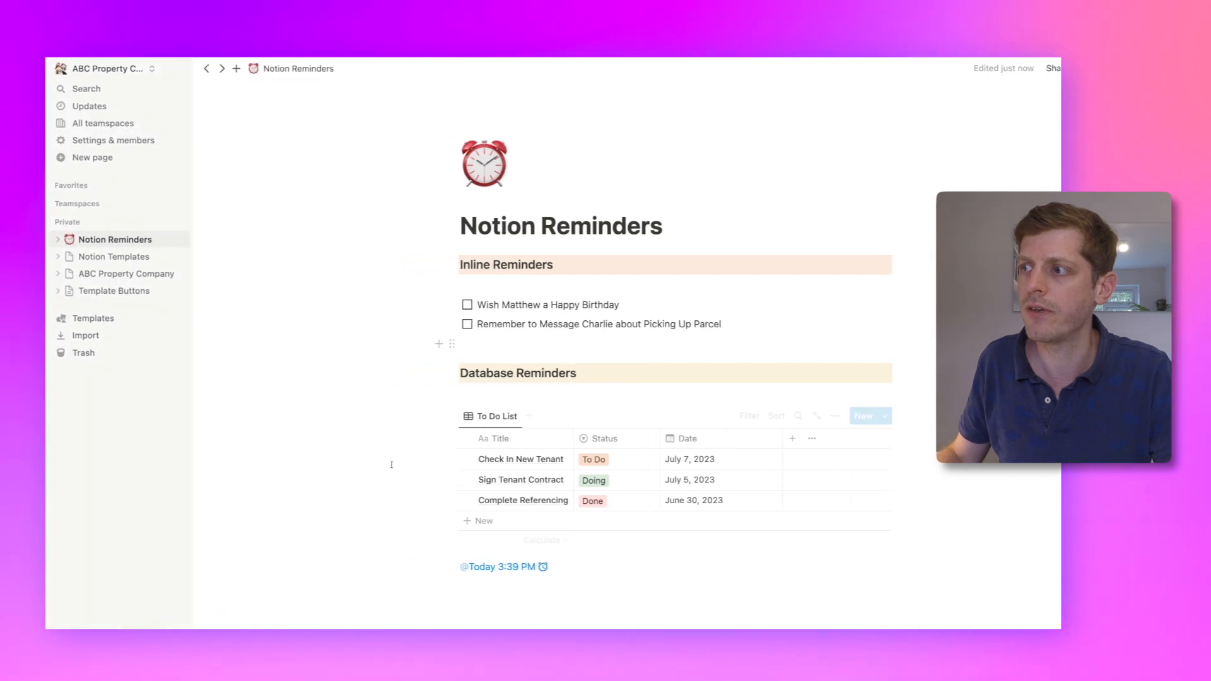
{"action": "left_click", "coordinate": [579, 594]}
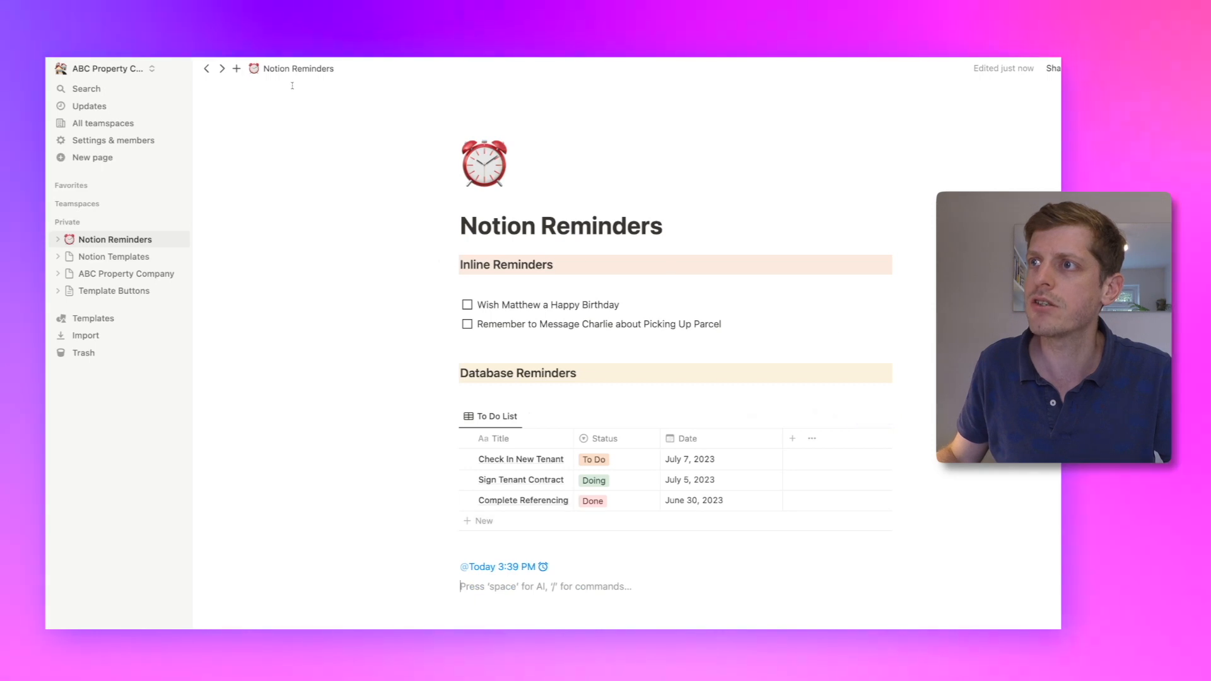
{"action": "left_click", "coordinate": [115, 105]}
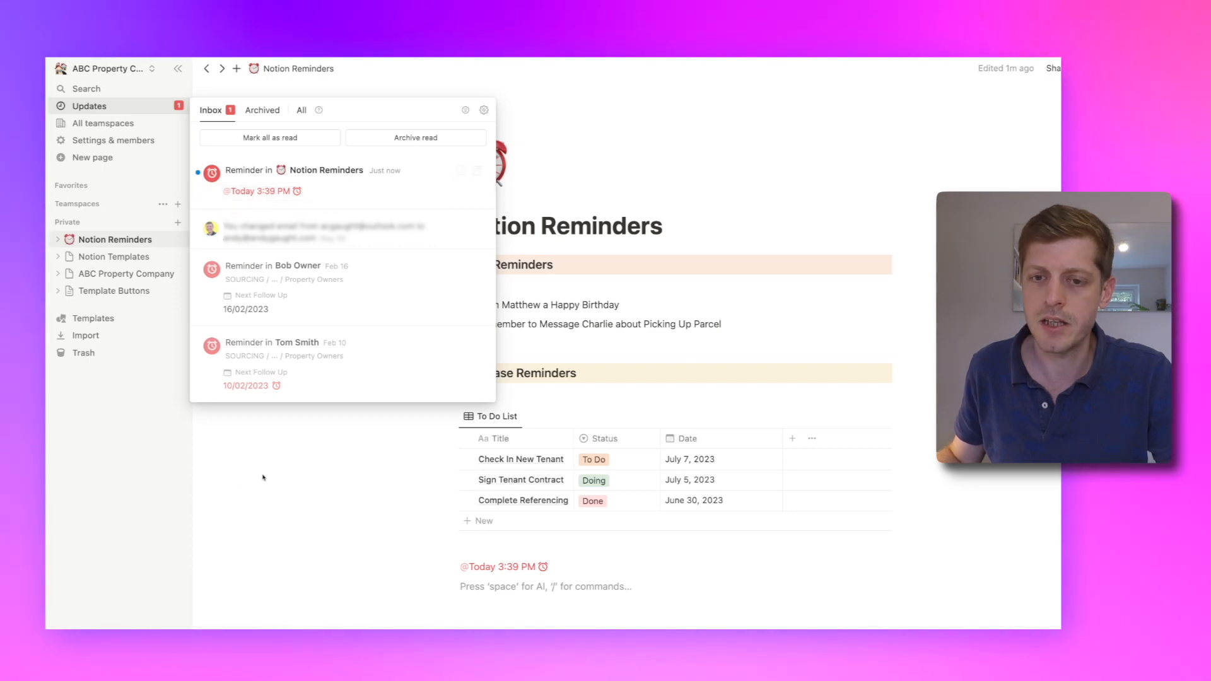
{"action": "left_click", "coordinate": [414, 623]}
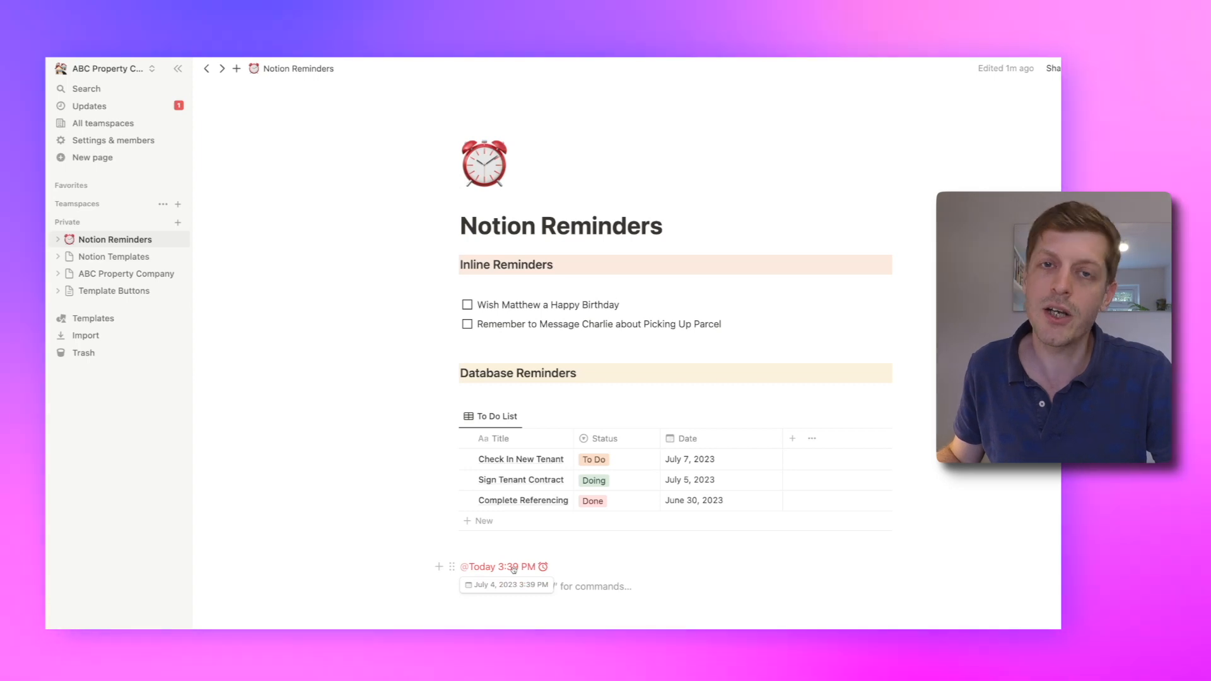
Open the account's notification settings from the workspace settings.
{"action": "left_click", "coordinate": [111, 141]}
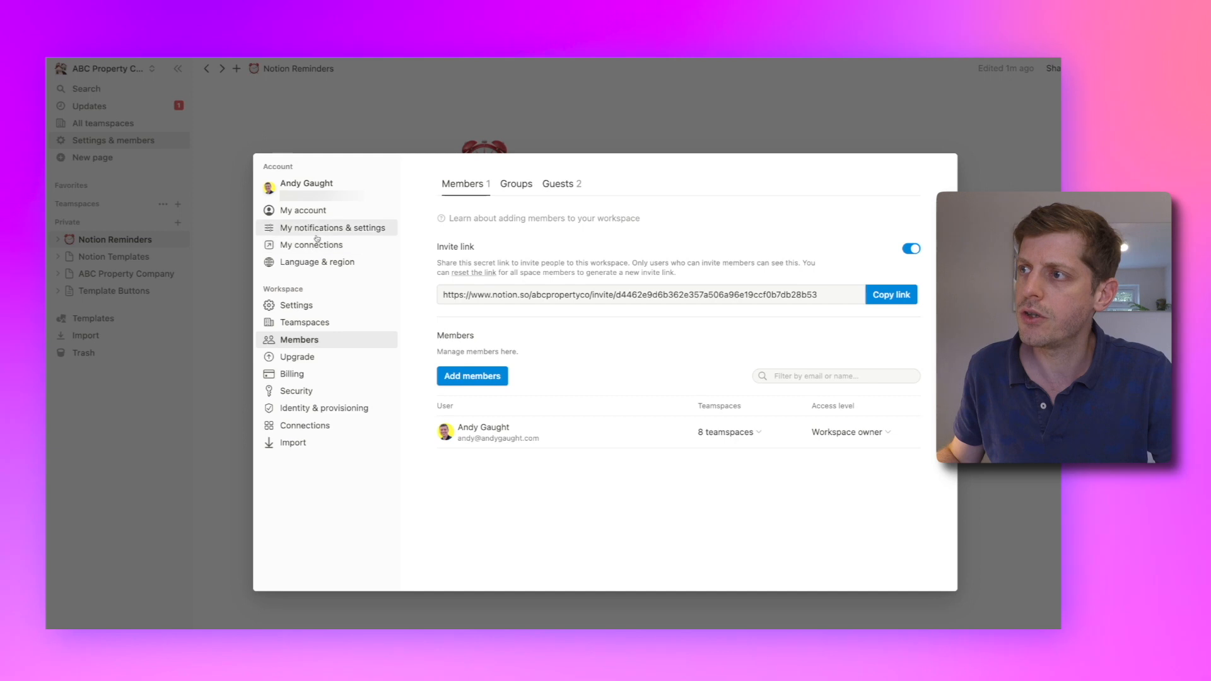
{"action": "left_click", "coordinate": [319, 232]}
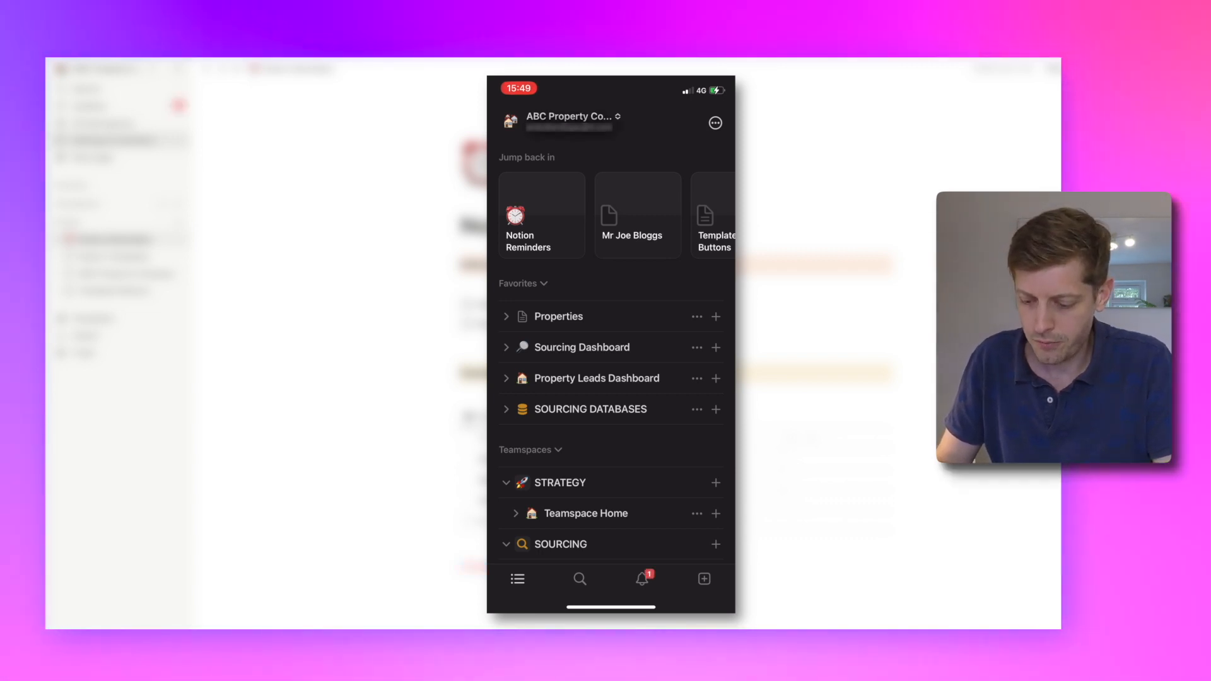
In the Notion mobile app, view the Updates inbox and open the most recent Notion Reminders notification.
{"action": "left_click", "coordinate": [642, 578]}
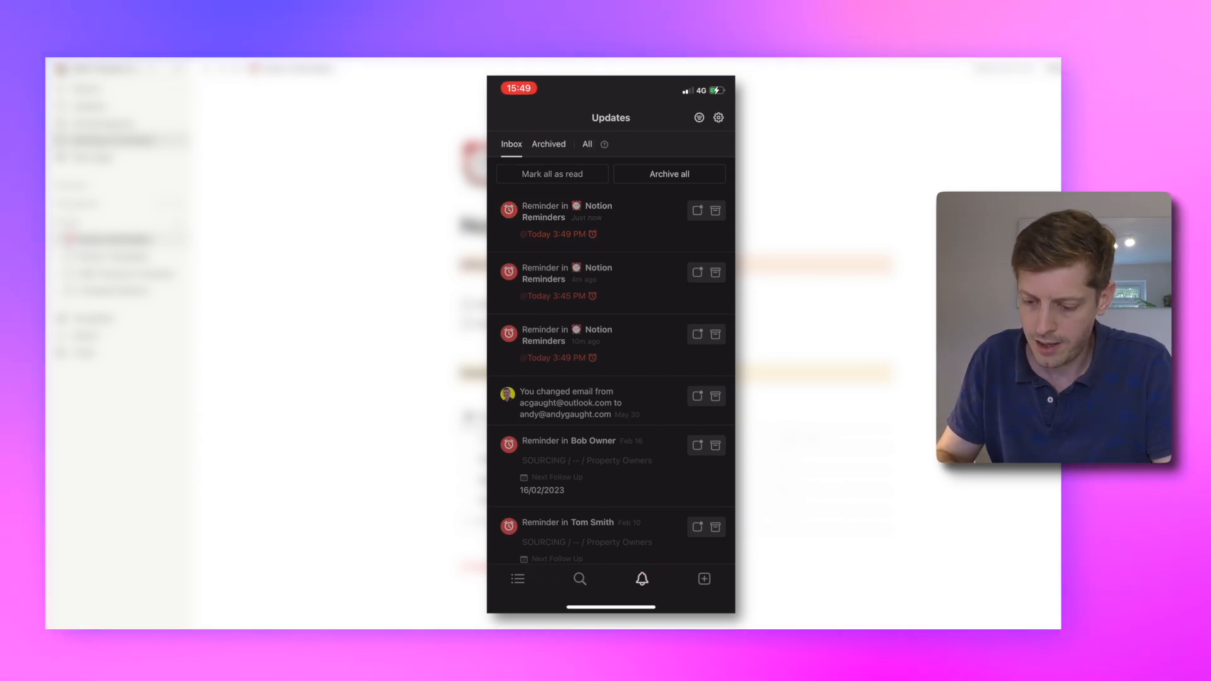
{"action": "left_click", "coordinate": [567, 218]}
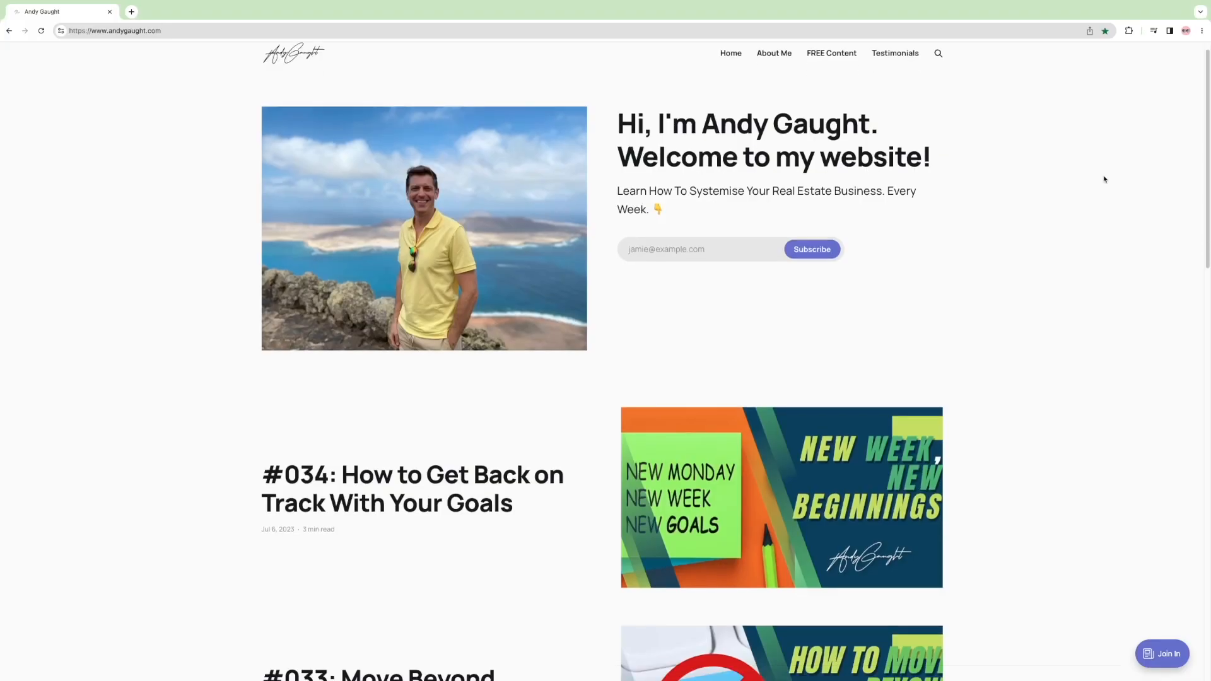
{"action": "scroll", "coordinate": [1104, 180], "scroll_direction": "down", "scroll_amount": 4}
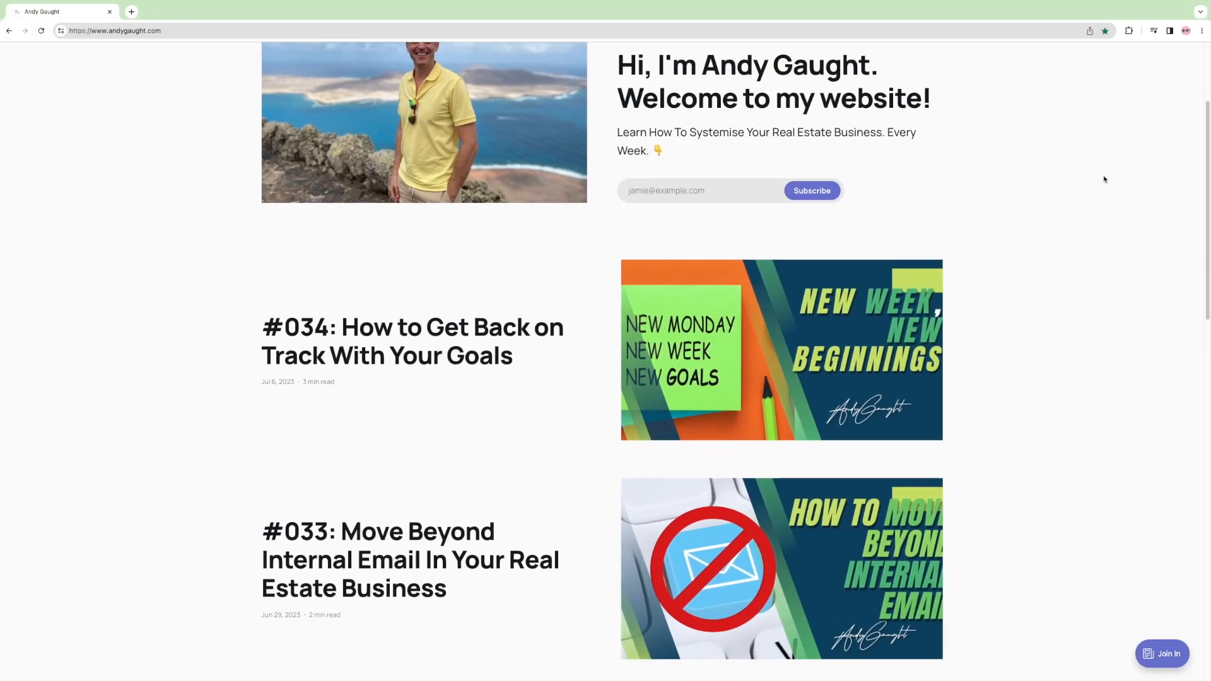
{"action": "scroll", "coordinate": [1104, 179], "scroll_direction": "down", "scroll_amount": 7}
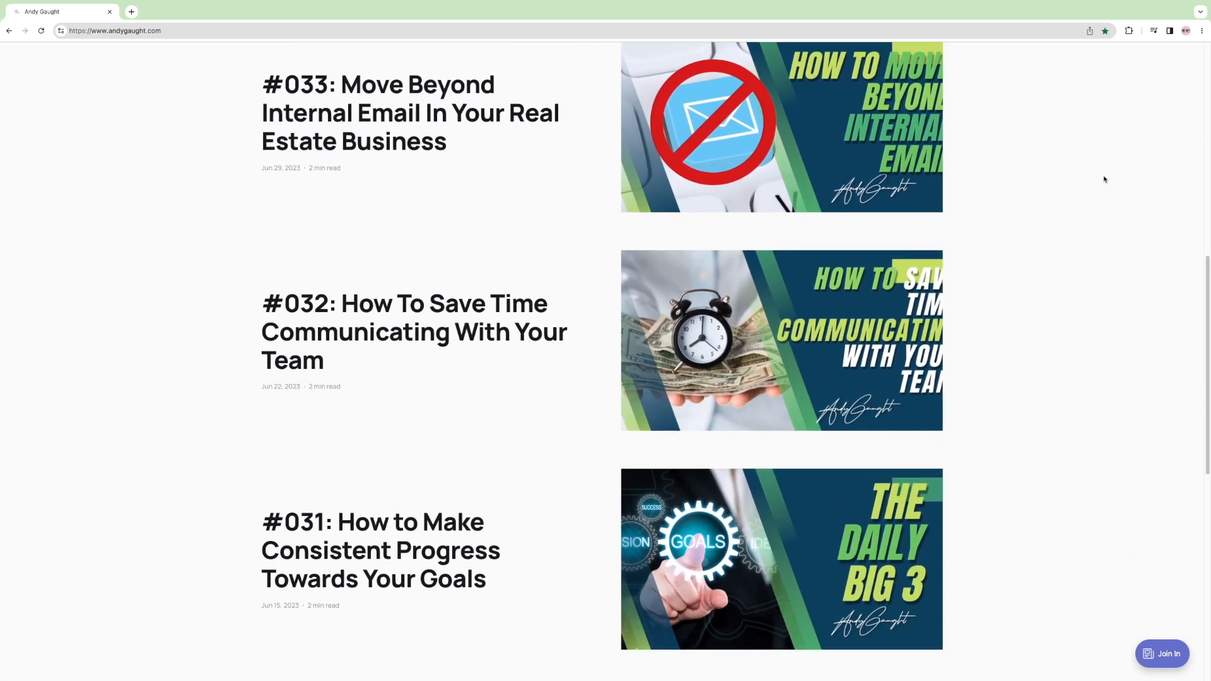
{"action": "scroll", "coordinate": [1104, 180], "scroll_direction": "down", "scroll_amount": 5}
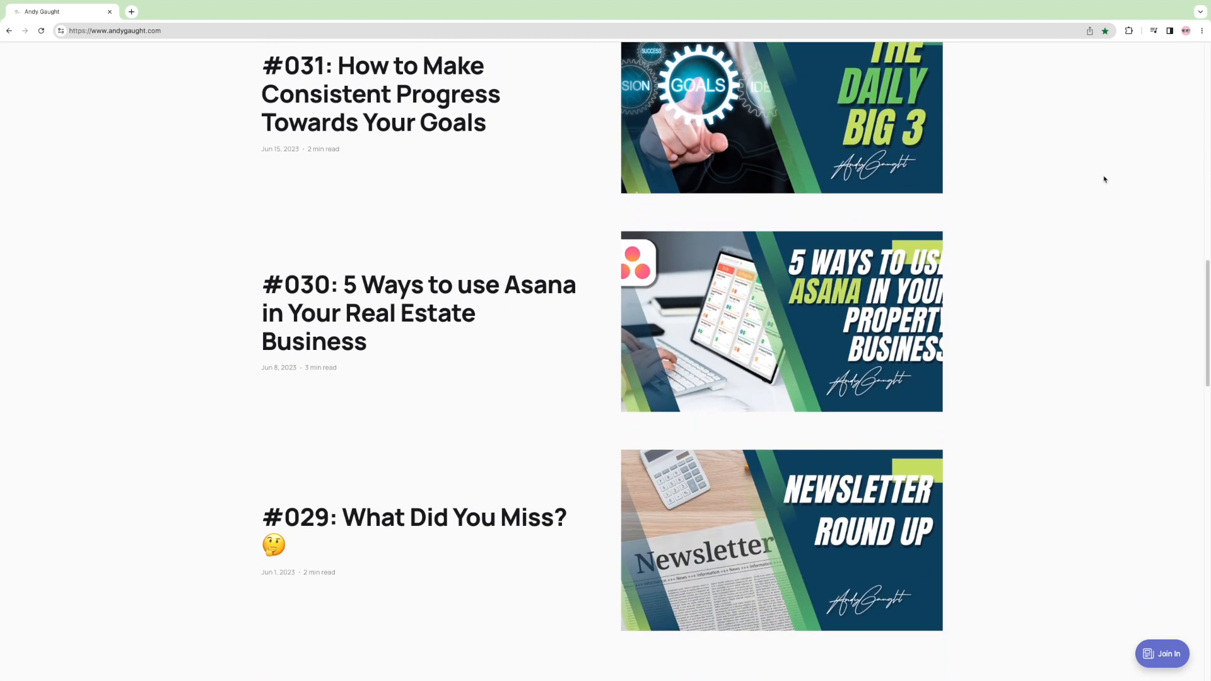